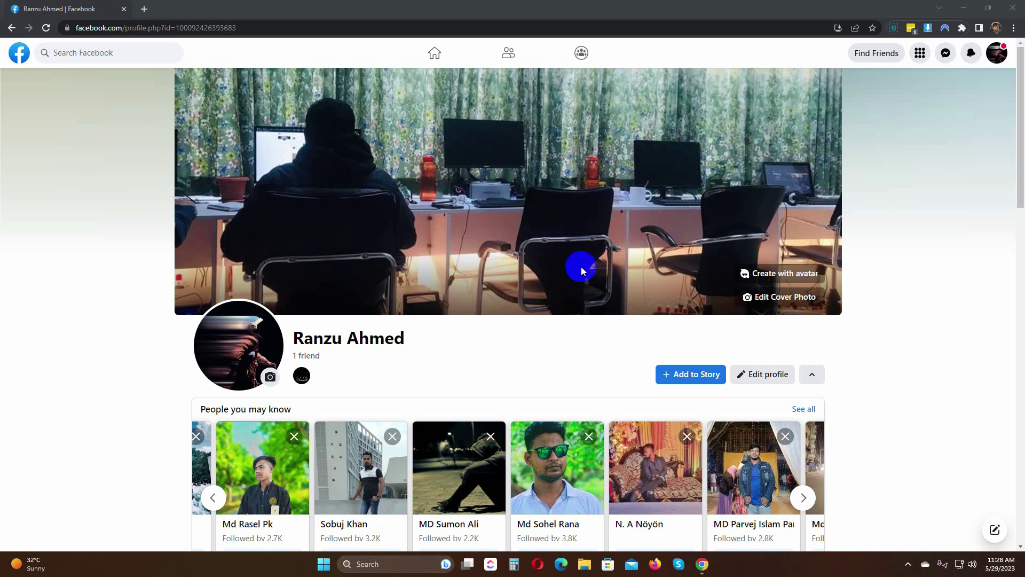
Step: Launch Commerce Manager from the All tools list in Meta Business Suite
{"action": "left_click", "coordinate": [335, 29]}
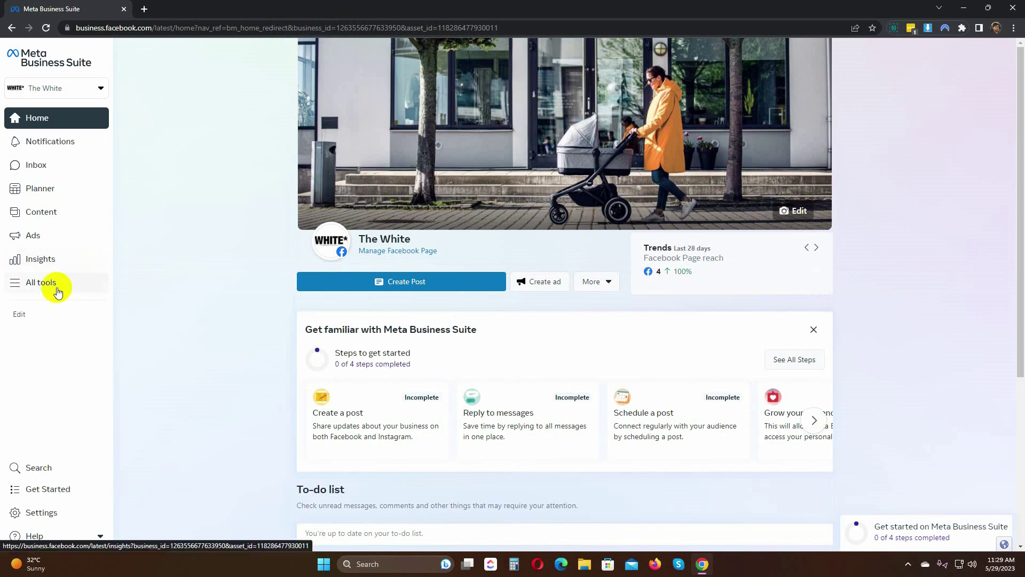
{"action": "left_click", "coordinate": [42, 285]}
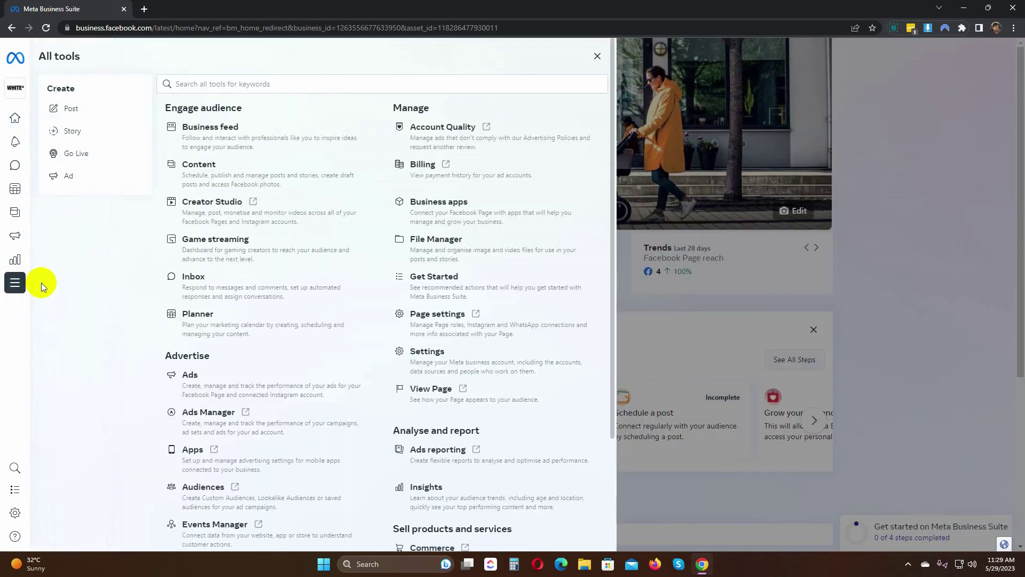
{"action": "scroll", "coordinate": [465, 310], "scroll_direction": "down", "scroll_amount": 3}
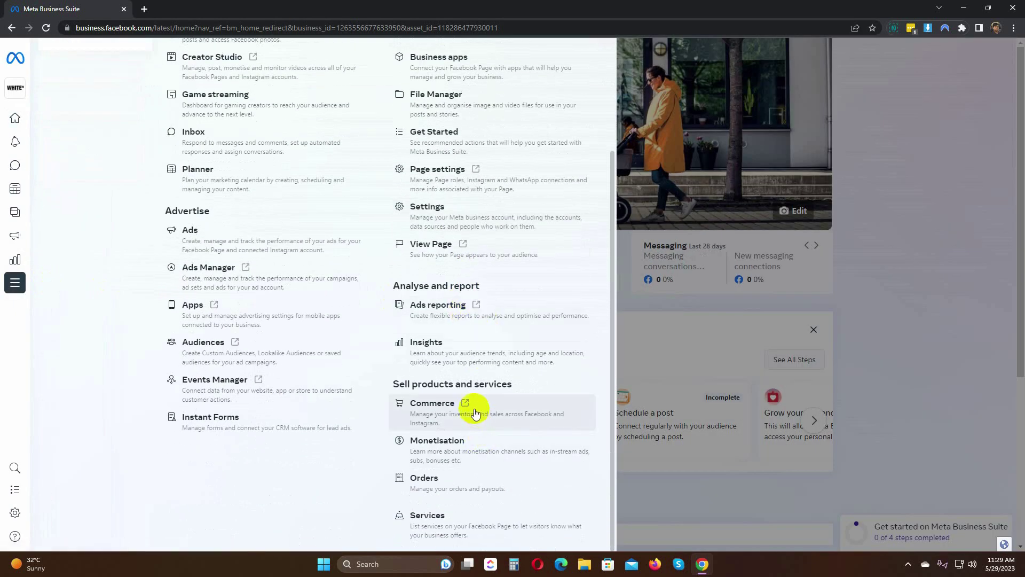
{"action": "left_click", "coordinate": [491, 409]}
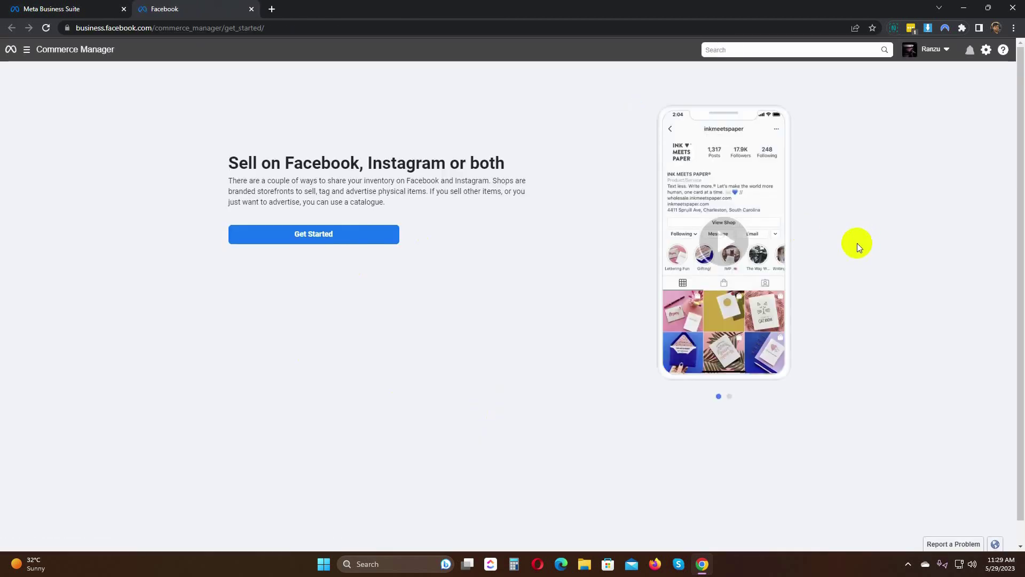
Step: Switch to the Chatbotzzz business account and choose Create a Catalogue as the selling method
{"action": "left_click", "coordinate": [946, 51]}
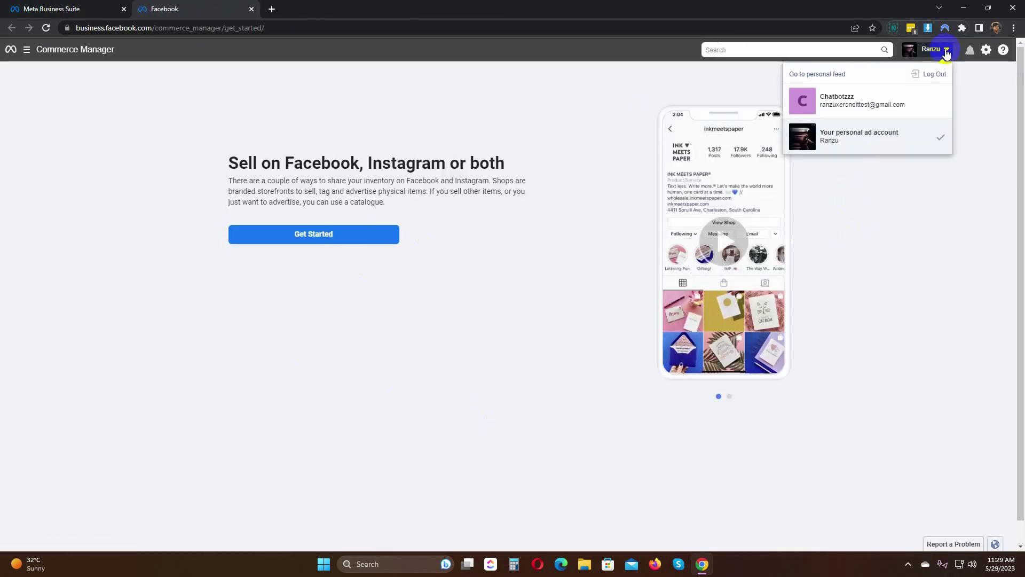
{"action": "left_click", "coordinate": [867, 101]}
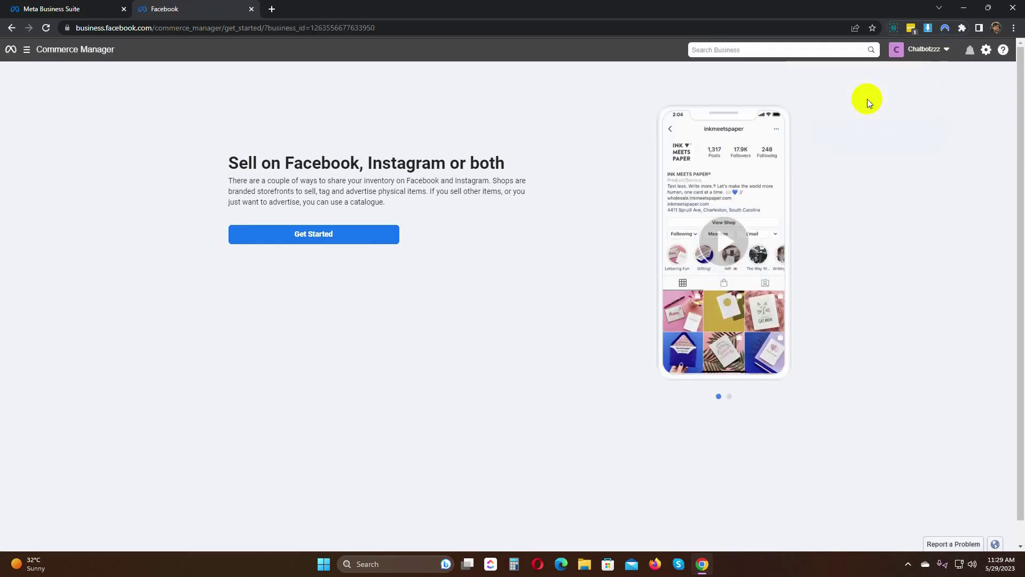
{"action": "left_click", "coordinate": [331, 238]}
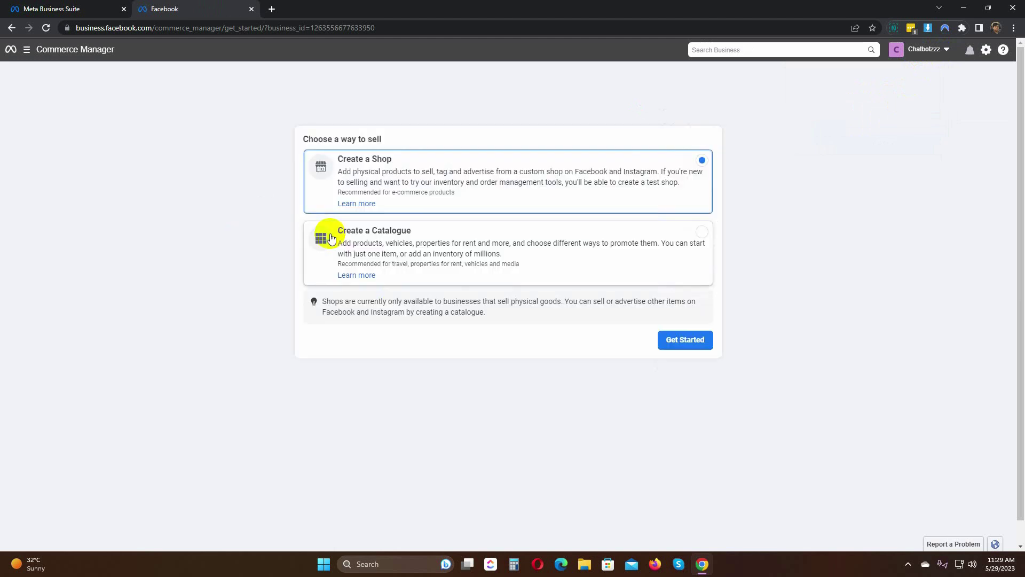
{"action": "left_click", "coordinate": [551, 259]}
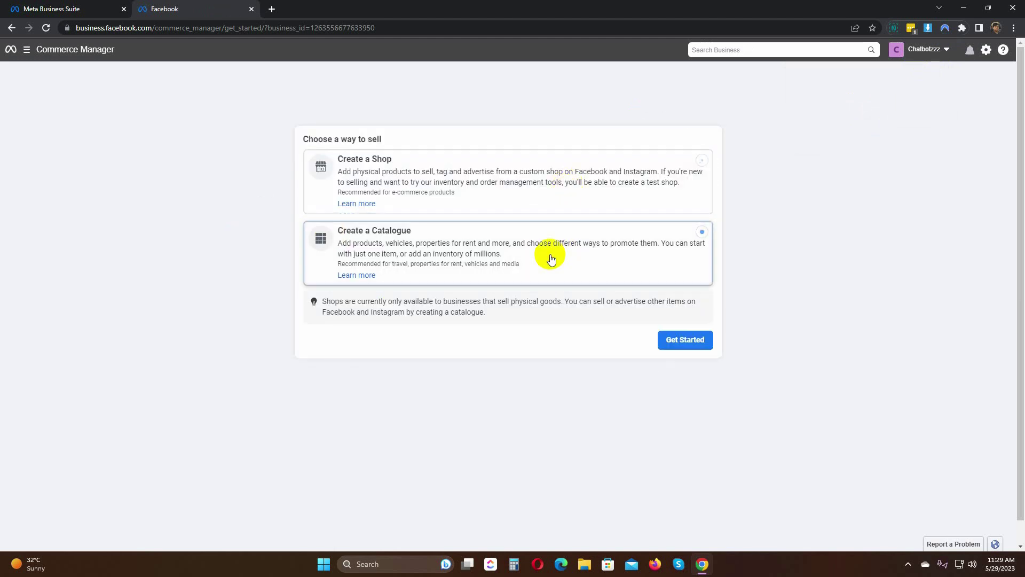
{"action": "left_click", "coordinate": [683, 342]}
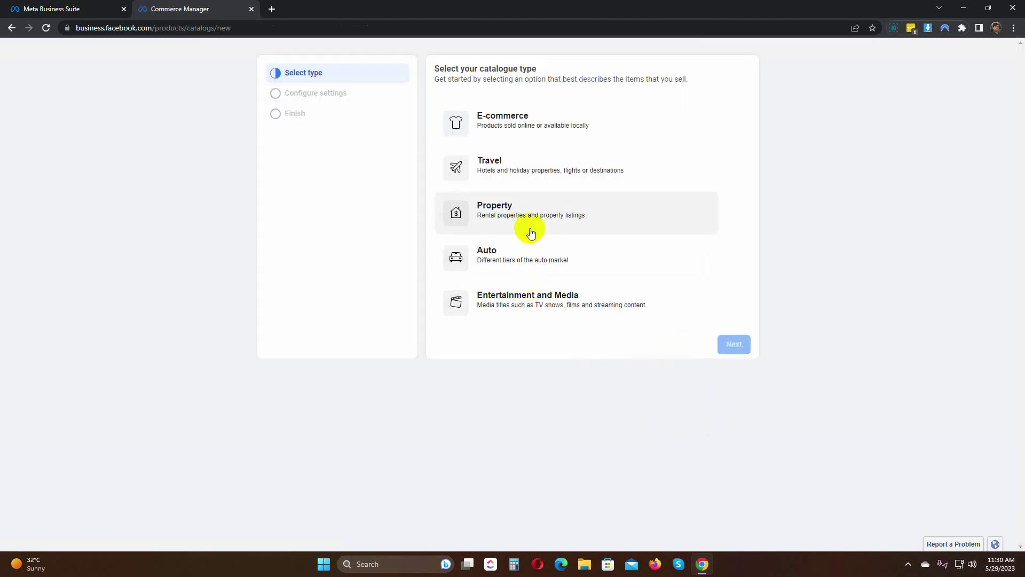
Step: Pick E-commerce as the catalogue type and move on to its settings
{"action": "left_click", "coordinate": [636, 127]}
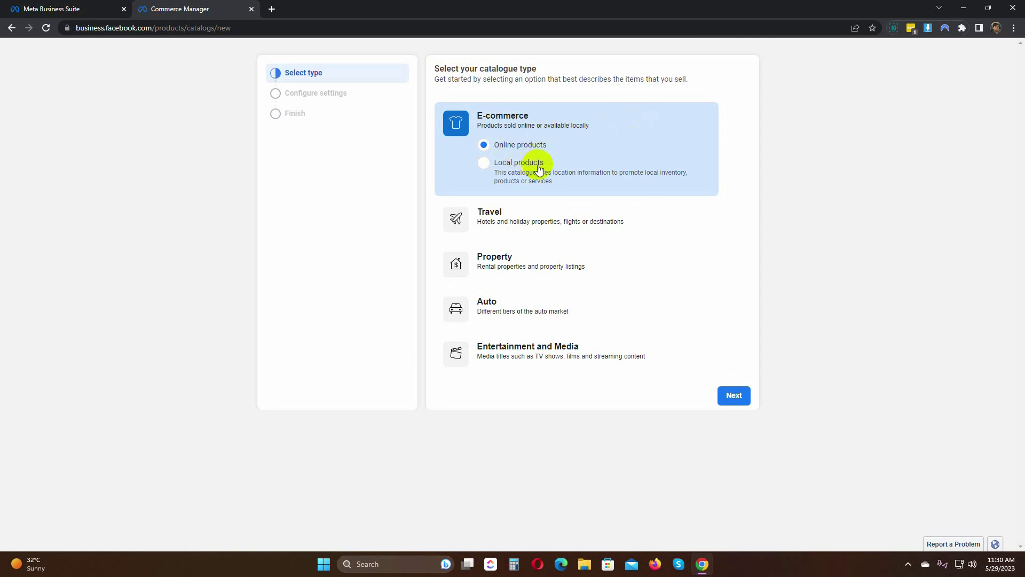
{"action": "left_click", "coordinate": [734, 396]}
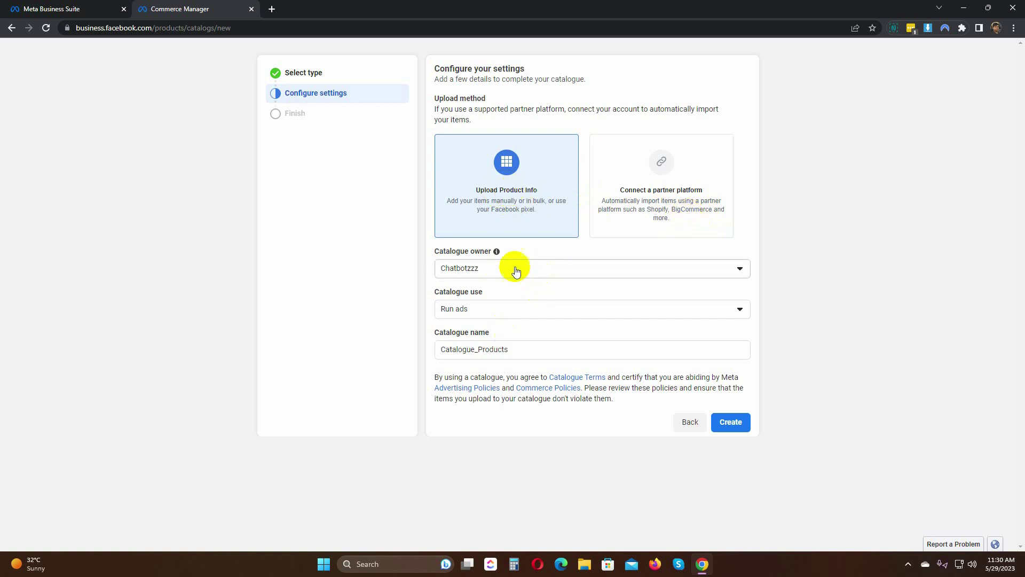
Step: Create a Run ads catalogue named 'The White' owned by Chatbotzzz and view it
{"action": "left_click", "coordinate": [553, 271]}
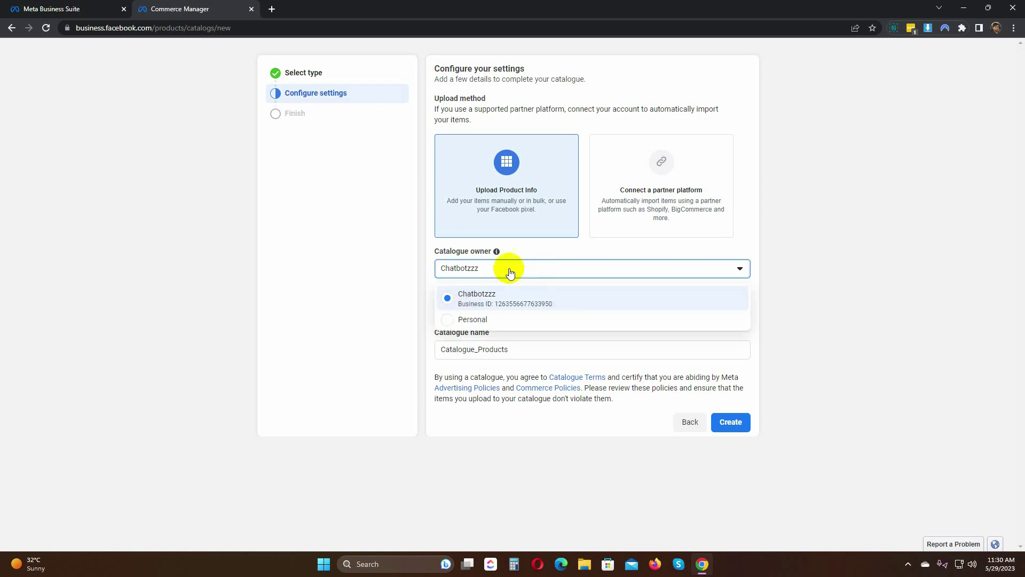
{"action": "left_click", "coordinate": [522, 299]}
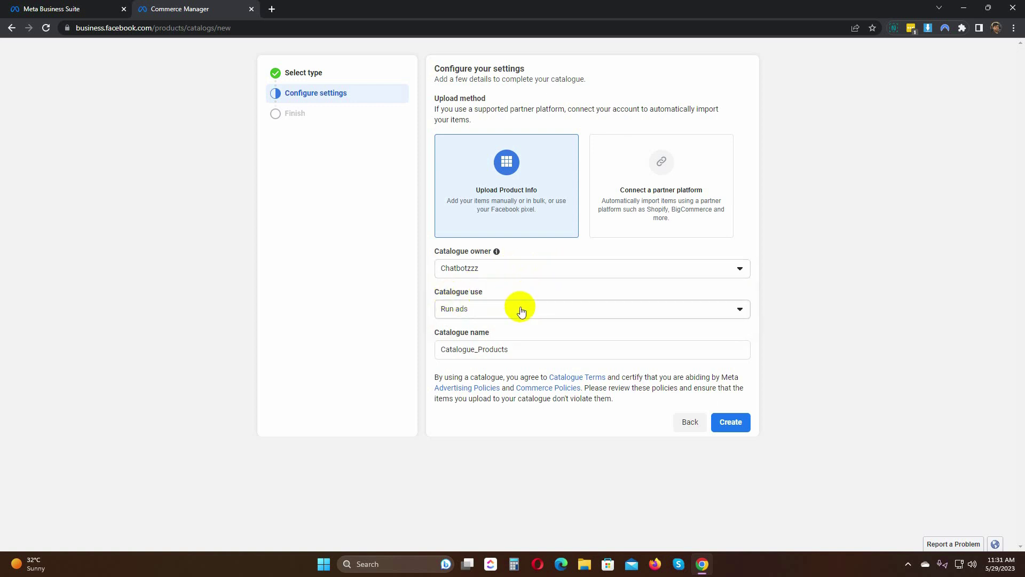
{"action": "left_click", "coordinate": [521, 312]}
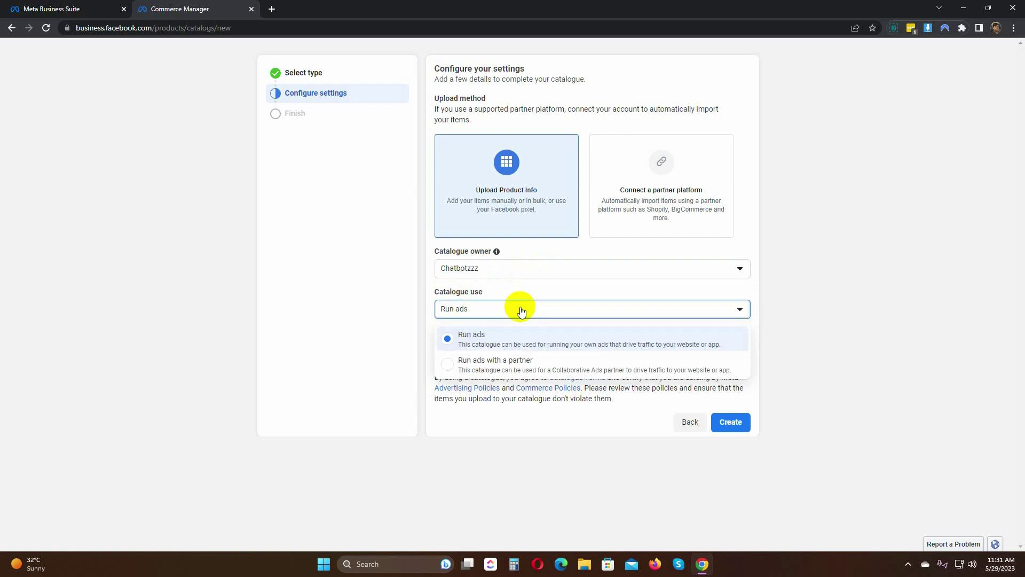
{"action": "left_click", "coordinate": [547, 337]}
{"action": "left_click_drag", "start_coordinate": [522, 348], "coordinate": [431, 351]}
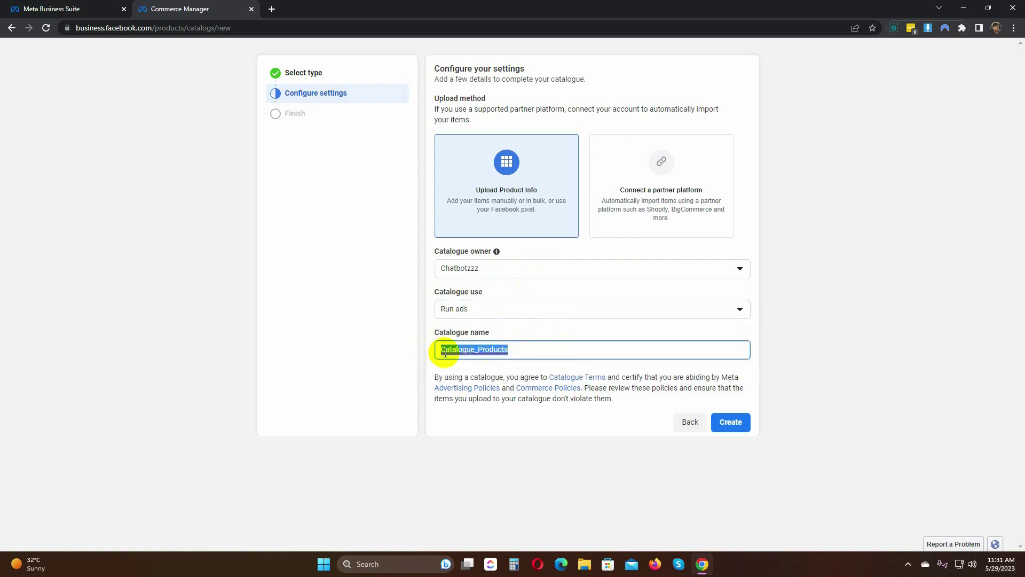
{"action": "type", "text": "The White"}
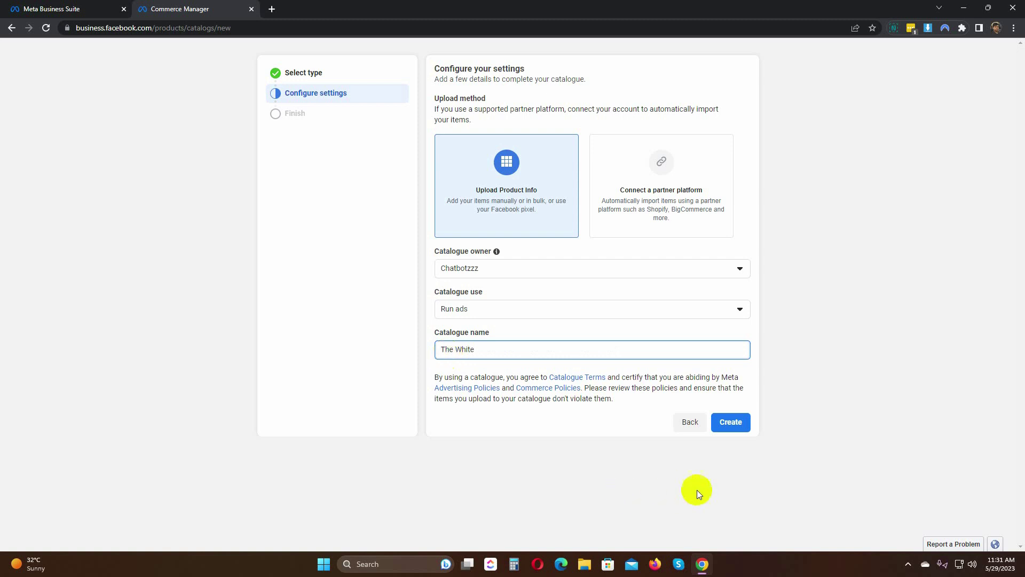
{"action": "left_click", "coordinate": [730, 423]}
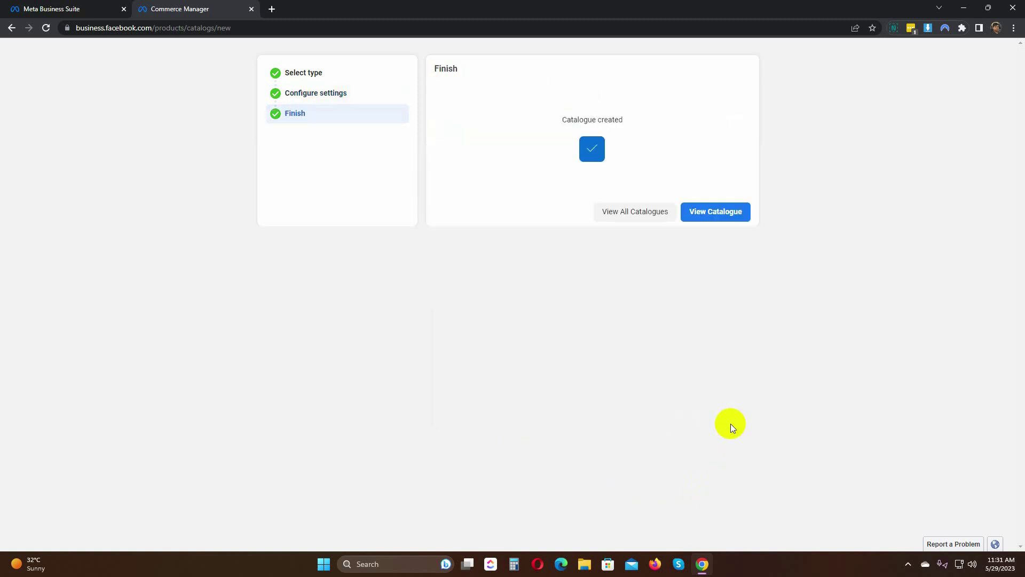
{"action": "left_click", "coordinate": [716, 212]}
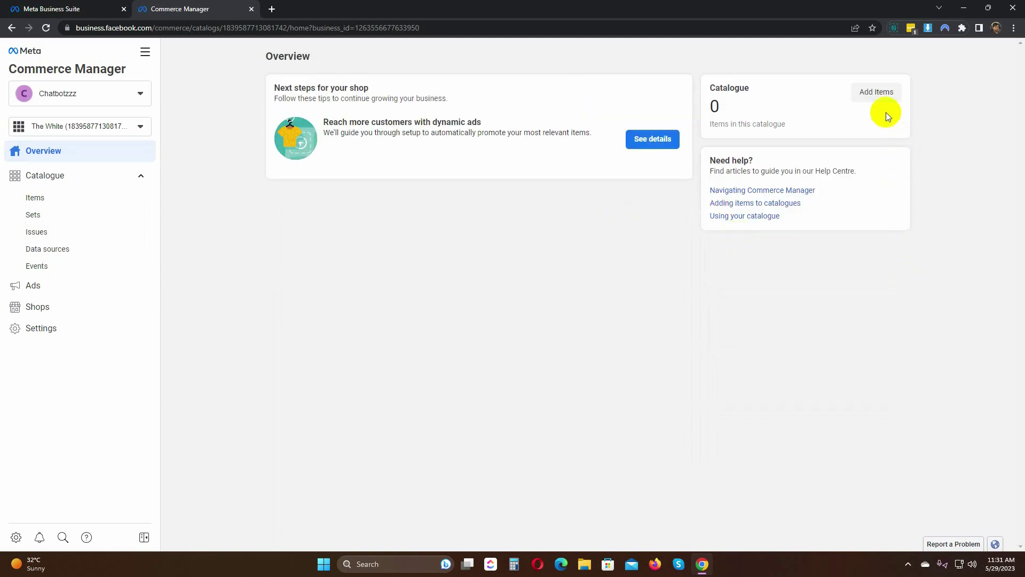
Step: Add items to The White manually, bringing up the blank item editor
{"action": "left_click", "coordinate": [880, 94]}
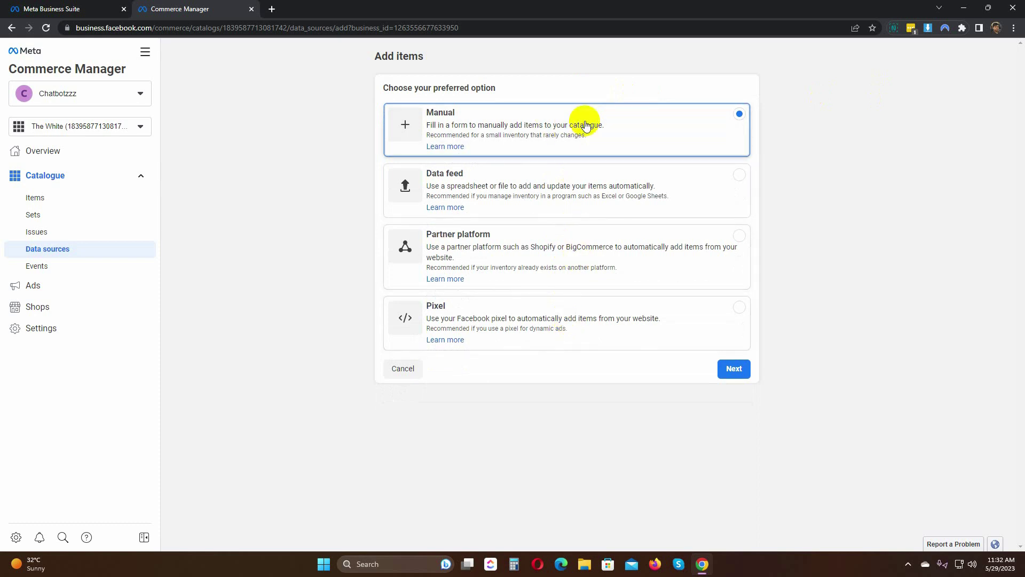
{"action": "left_click", "coordinate": [735, 372]}
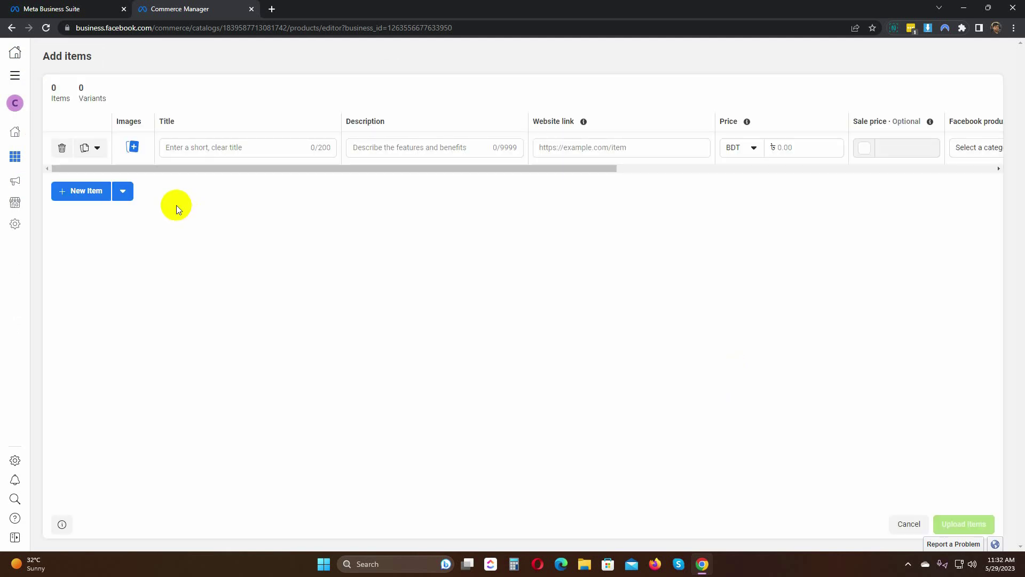
Step: Attach Printed-Frock-for-Girls (1).jpg from the device as the first item's image
{"action": "left_click", "coordinate": [134, 148]}
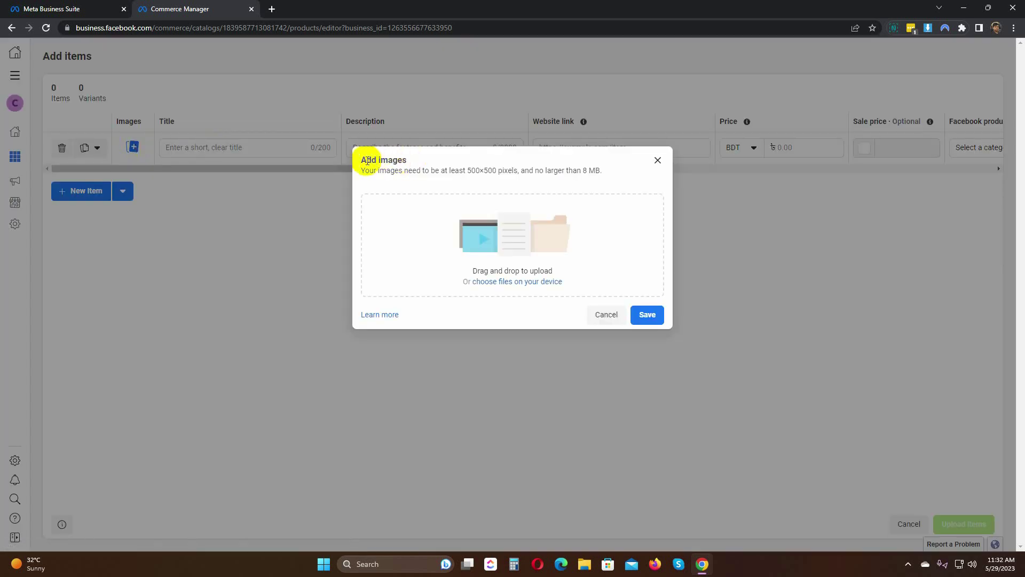
{"action": "left_click_drag", "start_coordinate": [361, 160], "coordinate": [497, 171]}
{"action": "left_click", "coordinate": [517, 282]}
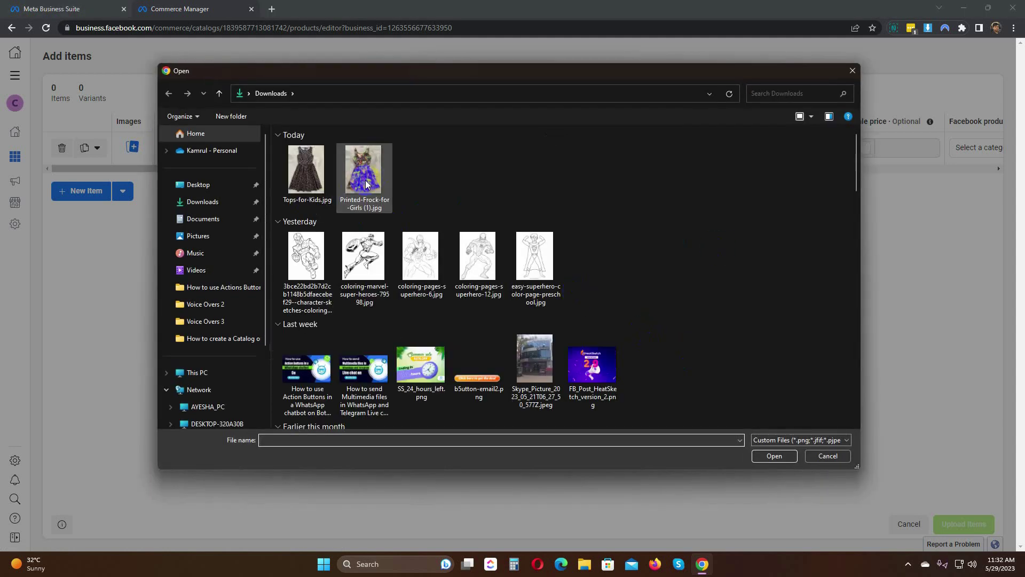
{"action": "left_click", "coordinate": [383, 184]}
{"action": "left_click", "coordinate": [774, 456]}
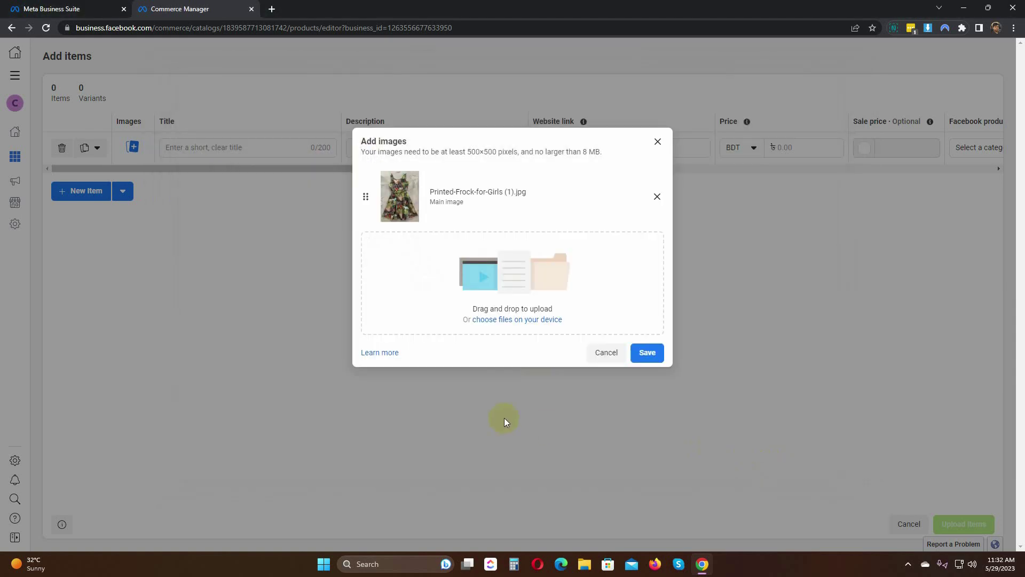
{"action": "left_click", "coordinate": [648, 355]}
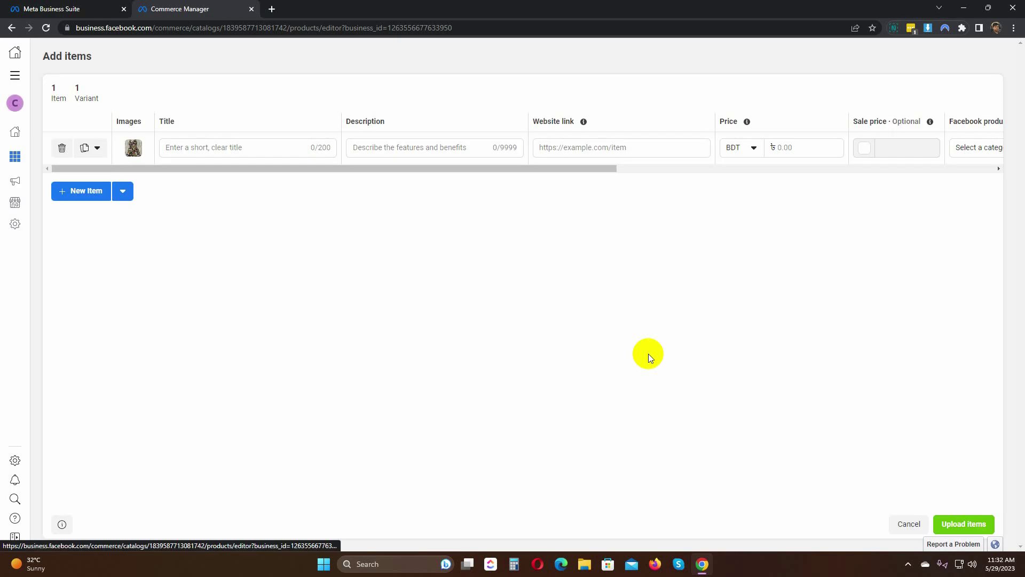
{"action": "left_click", "coordinate": [133, 148]}
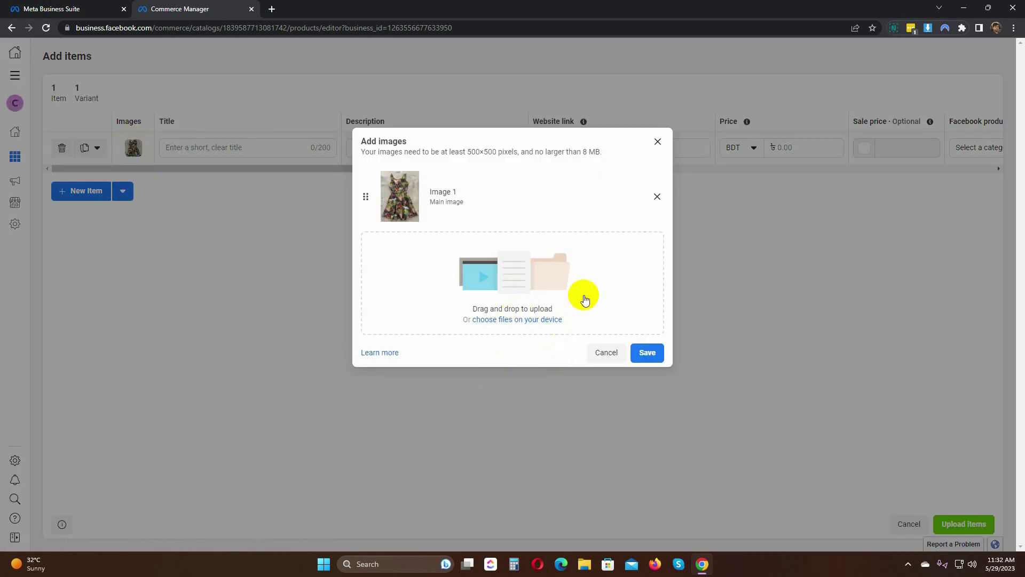
{"action": "left_click", "coordinate": [658, 141]}
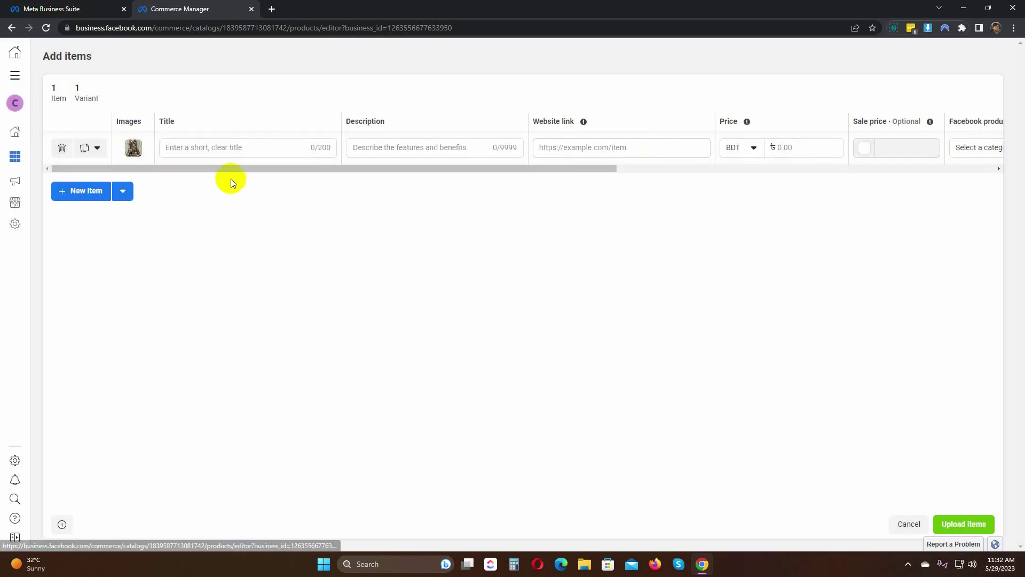
{"action": "left_click", "coordinate": [233, 149]}
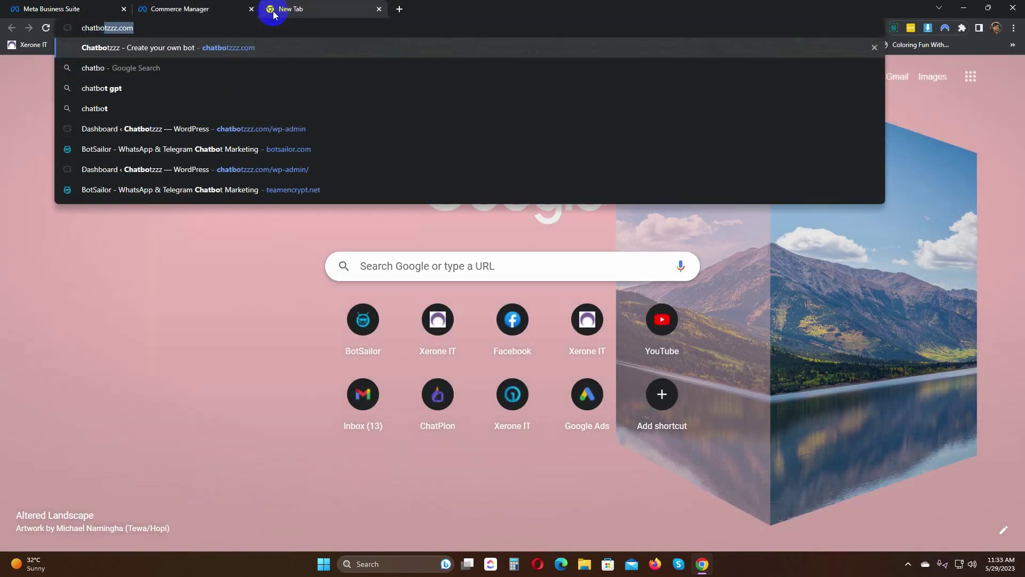
Step: From chatbotzzz.com's Shop, open Tops for Kids and Printed Frock for Girls in tabs, selecting the frock's title
{"action": "key", "text": "Return"}
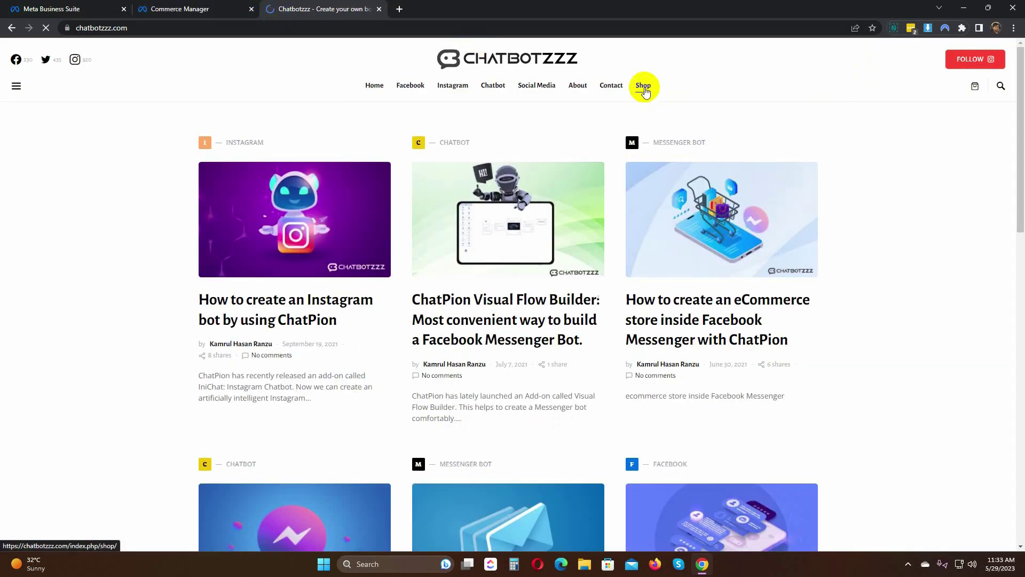
{"action": "left_click", "coordinate": [642, 86]}
{"action": "scroll", "coordinate": [651, 136], "scroll_direction": "down", "scroll_amount": 5}
{"action": "scroll", "coordinate": [651, 136], "scroll_direction": "down", "scroll_amount": 2}
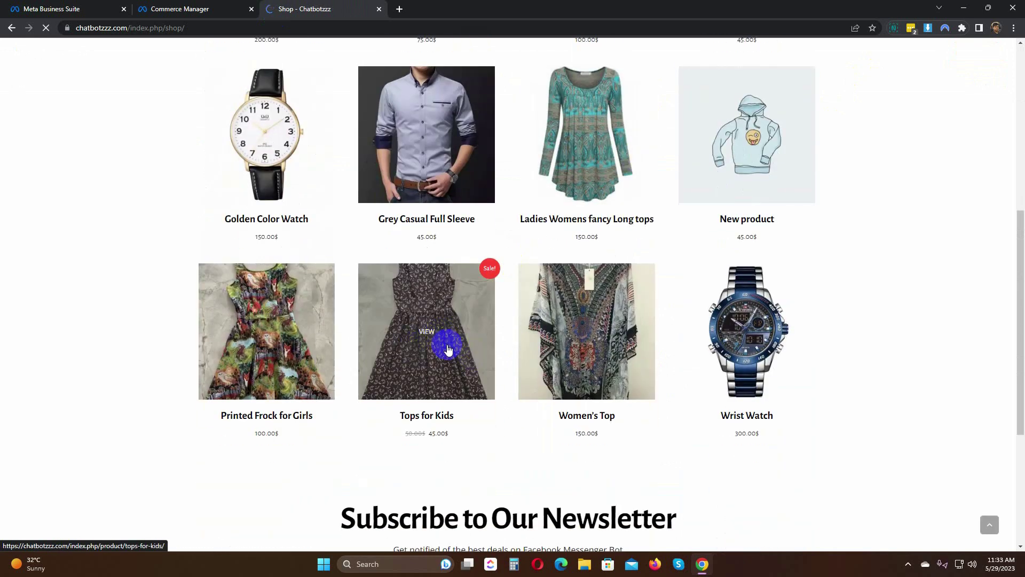
{"action": "middle_click", "coordinate": [448, 348]}
{"action": "middle_click", "coordinate": [296, 340]}
{"action": "left_click", "coordinate": [582, 9]}
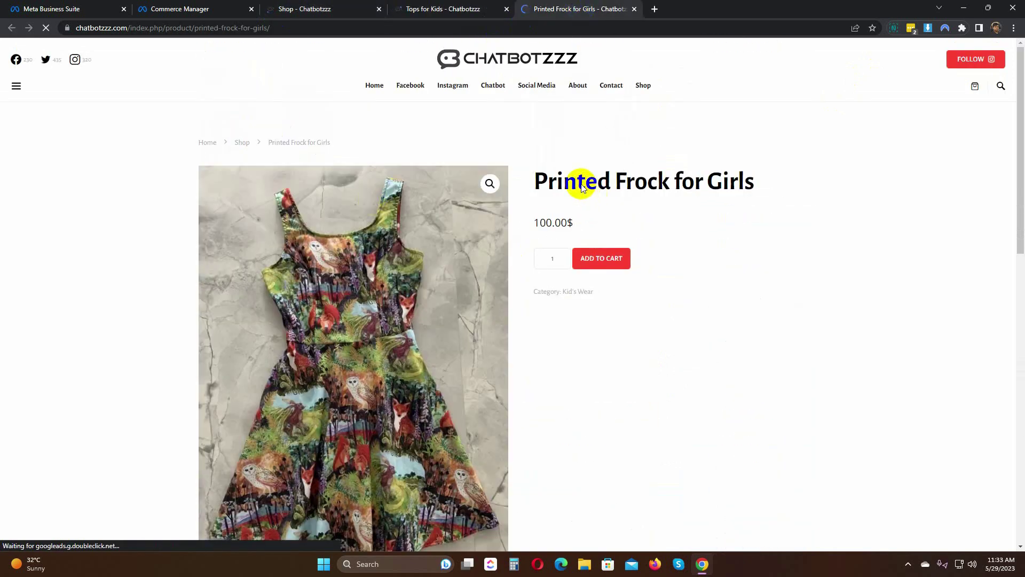
{"action": "left_click_drag", "start_coordinate": [534, 182], "coordinate": [758, 181]}
{"action": "key", "text": "ctrl+c"}
{"action": "left_click", "coordinate": [179, 9]}
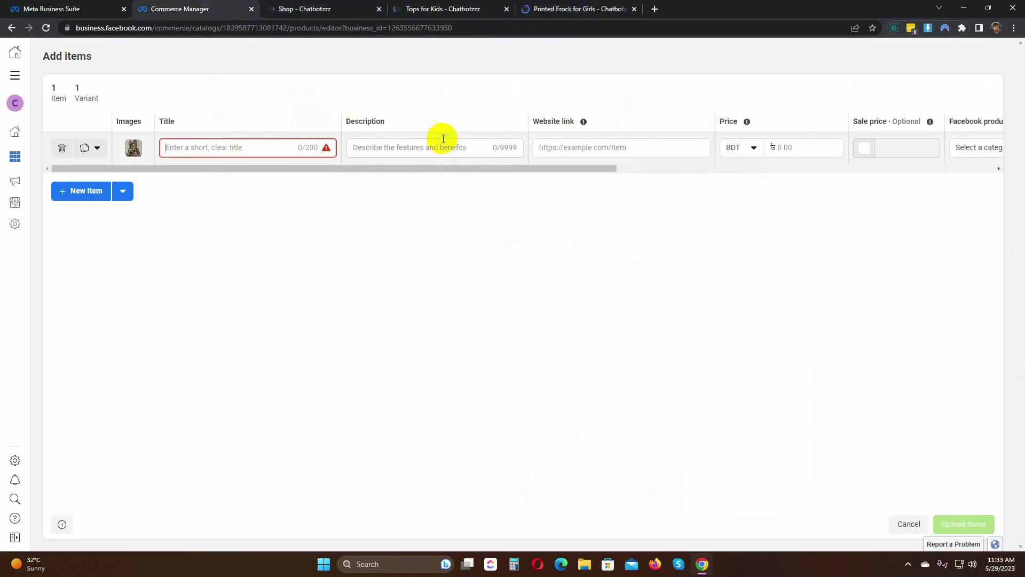
Step: Give the item the title 'Printed Frock for Girls', a description, and its product page link
{"action": "left_click", "coordinate": [236, 148]}
{"action": "key", "text": "ctrl+v"}
{"action": "left_click", "coordinate": [381, 148]}
{"action": "type", "text": "Sleever"}
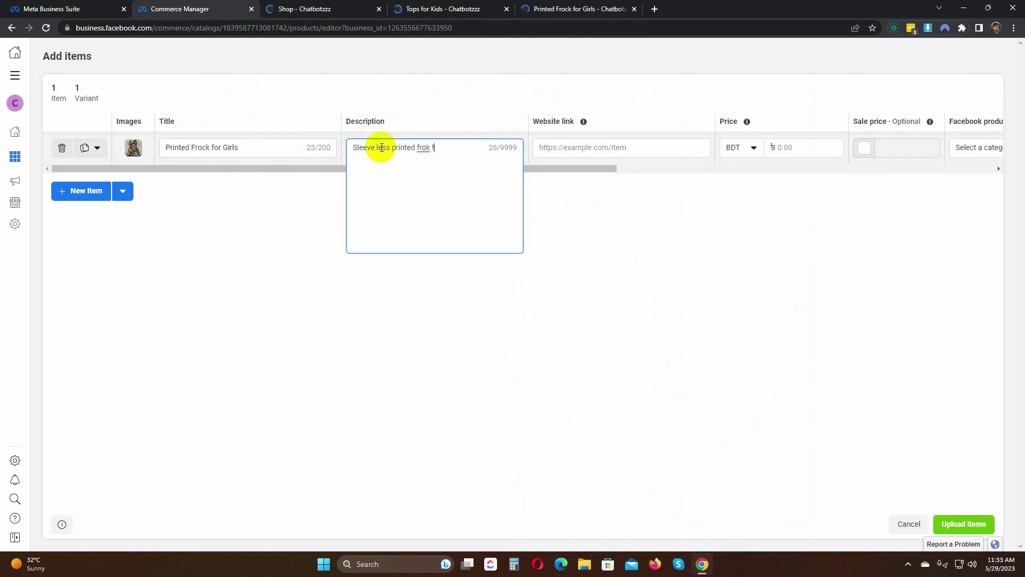
{"action": "type", "text": "s"}
{"action": "left_click", "coordinate": [559, 199]}
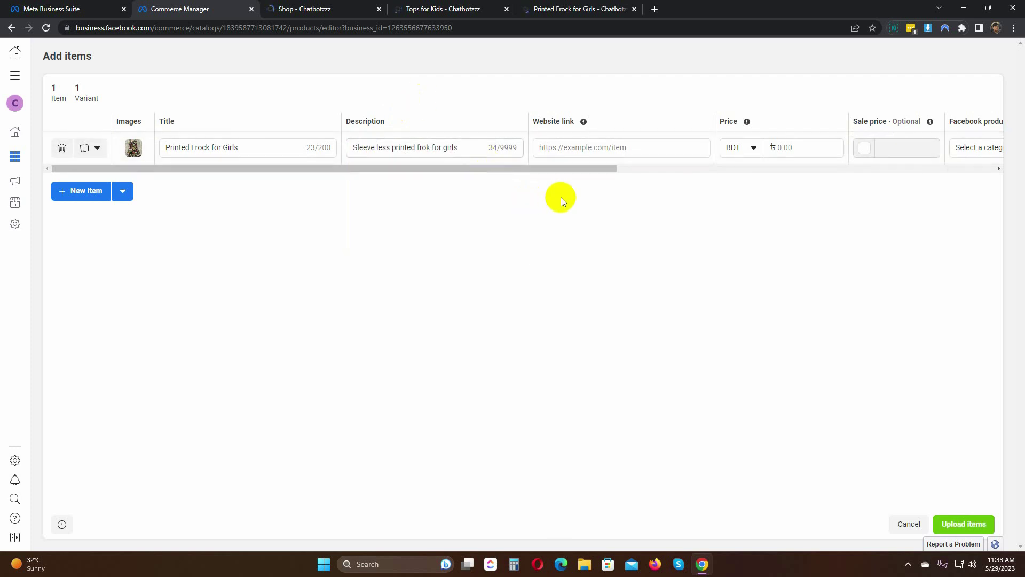
{"action": "left_click", "coordinate": [613, 149]}
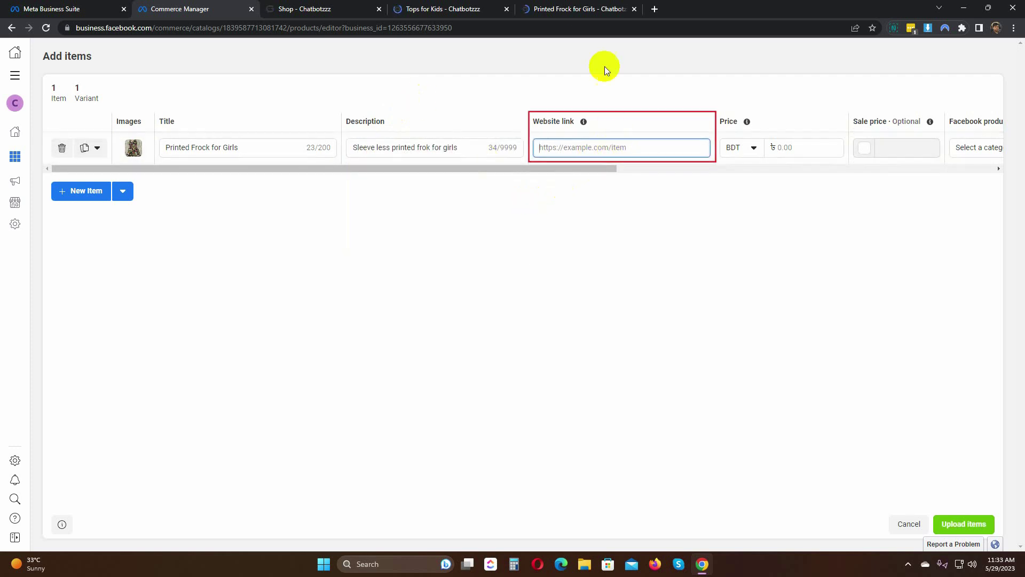
{"action": "left_click", "coordinate": [577, 9]}
{"action": "left_click", "coordinate": [282, 29]}
{"action": "key", "text": "ctrl+c"}
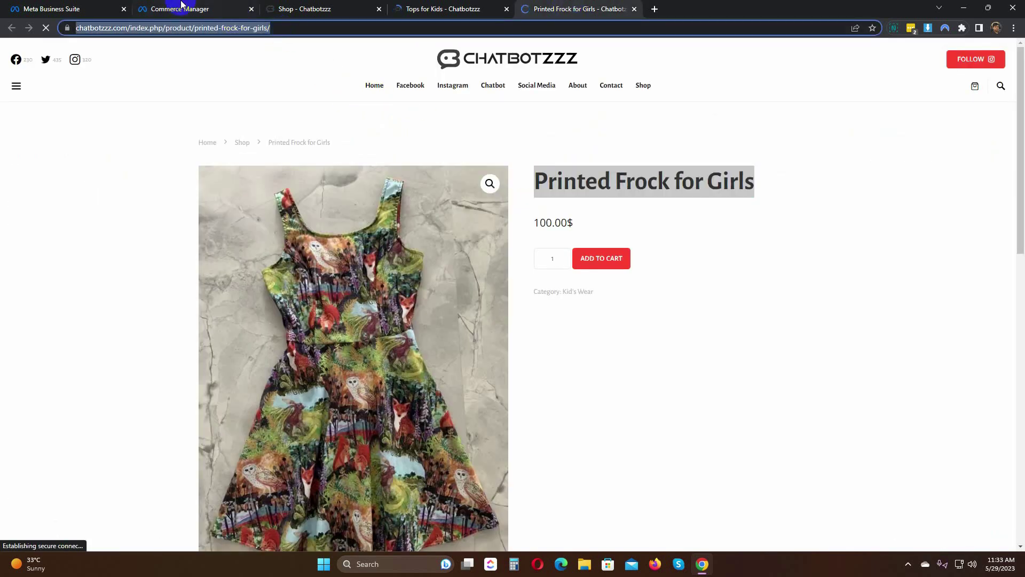
{"action": "left_click", "coordinate": [177, 9]}
{"action": "key", "text": "ctrl+v"}
Step: Price the frock at 100 with a 90 sale price
{"action": "left_click", "coordinate": [801, 147]}
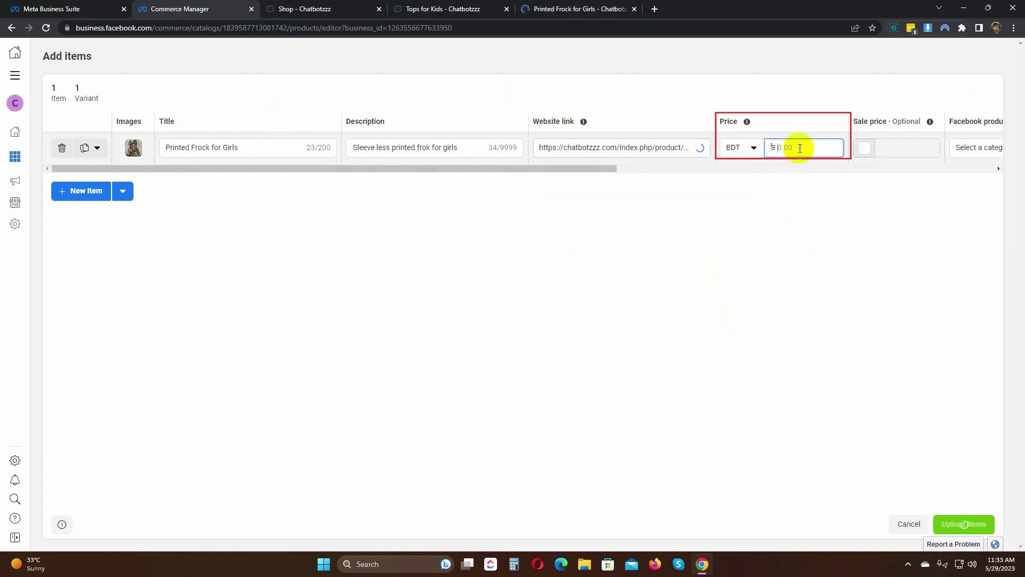
{"action": "type", "text": "100"}
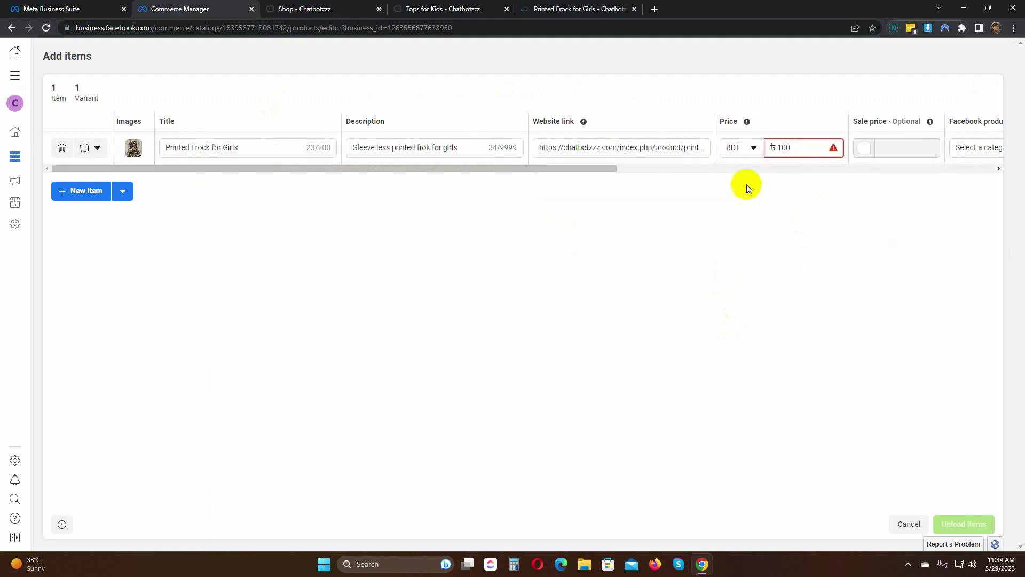
{"action": "left_click", "coordinate": [796, 187]}
{"action": "left_click_drag", "start_coordinate": [576, 168], "coordinate": [721, 169]}
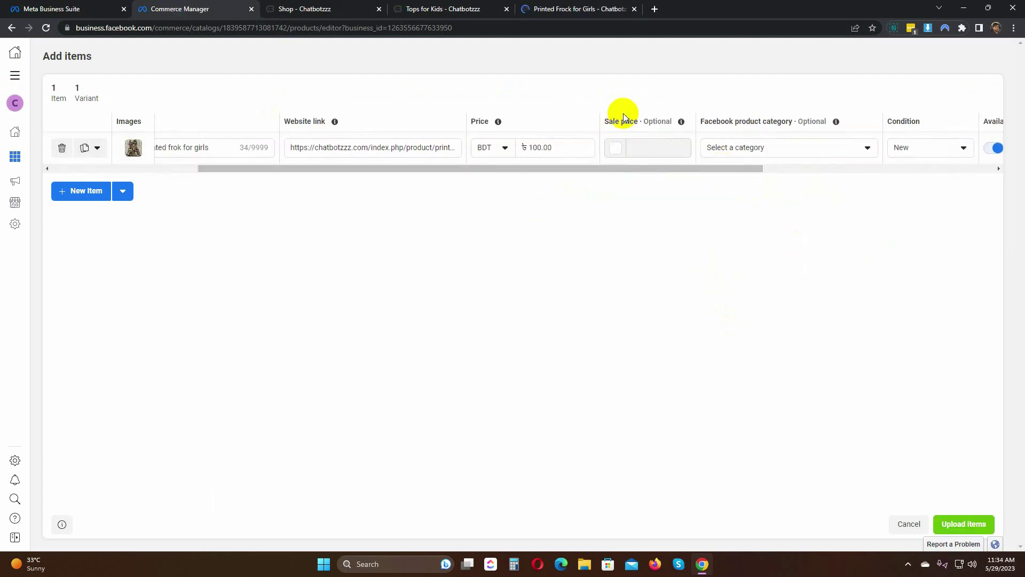
{"action": "left_click", "coordinate": [615, 151]}
{"action": "left_click", "coordinate": [650, 147]}
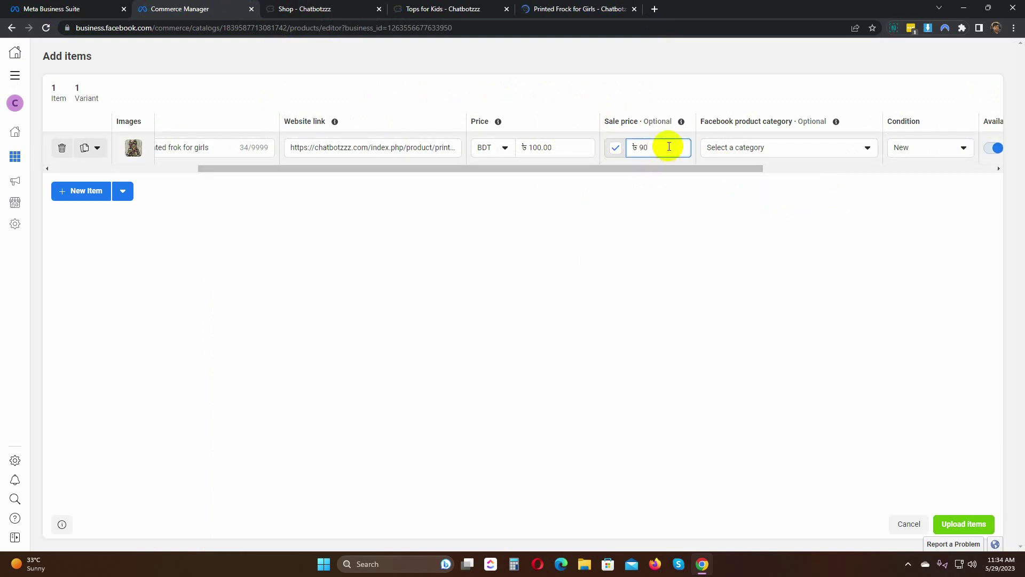
{"action": "left_click", "coordinate": [764, 187]}
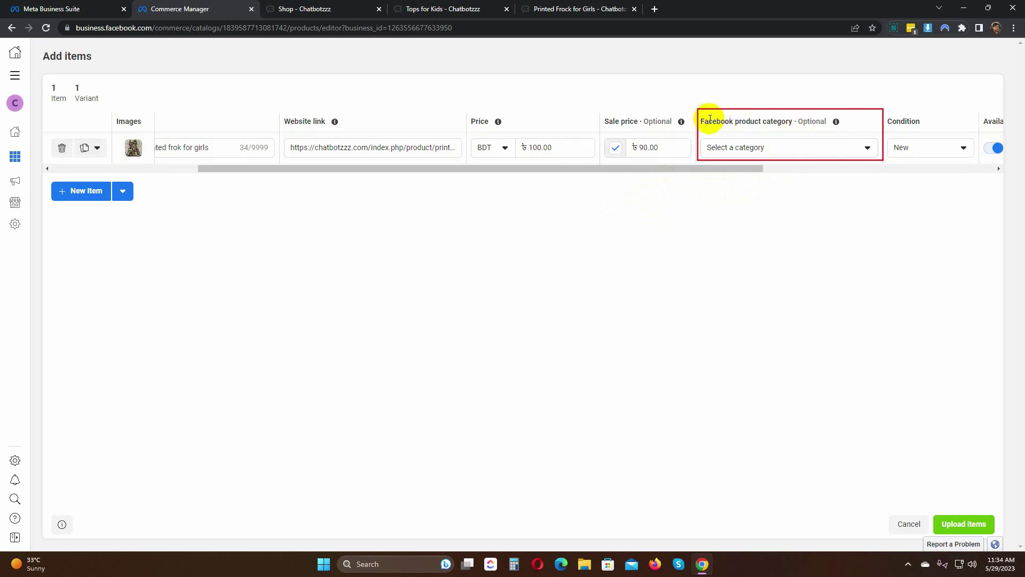
Step: Keep the condition as New and upload the frock to the catalogue
{"action": "left_click_drag", "start_coordinate": [710, 118], "coordinate": [786, 119]}
{"action": "left_click", "coordinate": [786, 146]}
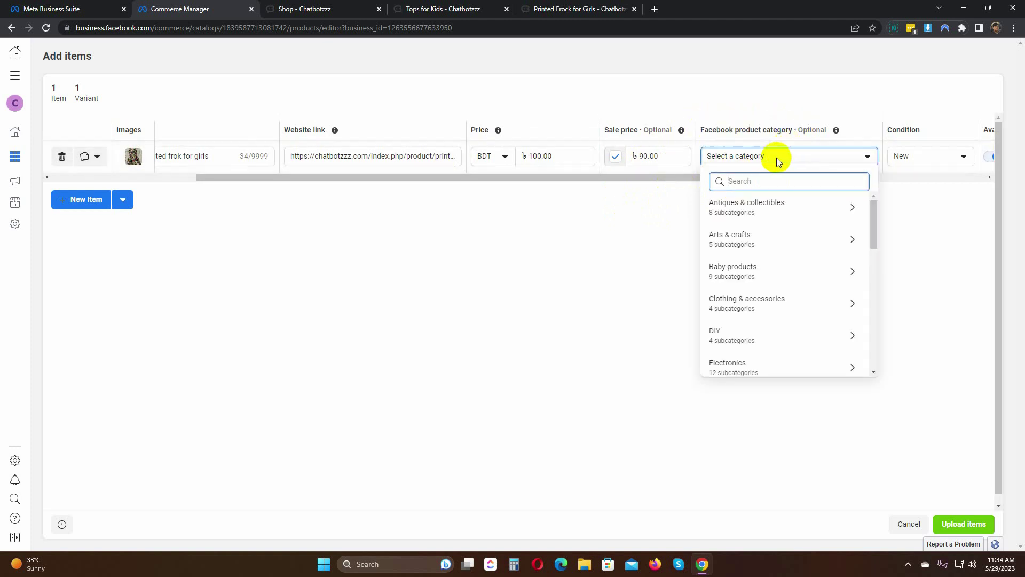
{"action": "left_click", "coordinate": [777, 156]}
{"action": "left_click_drag", "start_coordinate": [738, 169], "coordinate": [846, 167]}
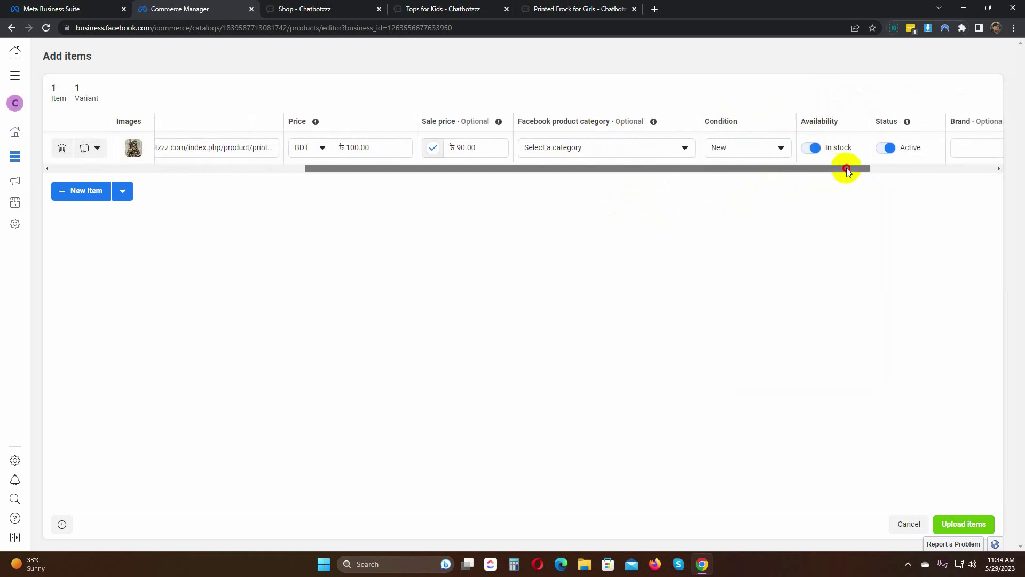
{"action": "left_click", "coordinate": [748, 152]}
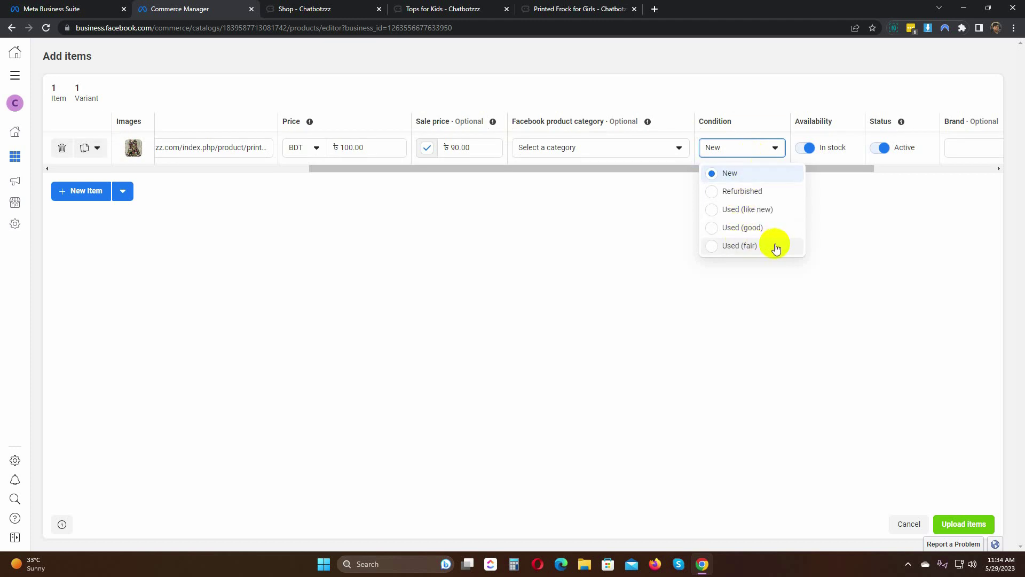
{"action": "left_click", "coordinate": [746, 172]}
{"action": "left_click_drag", "start_coordinate": [814, 168], "coordinate": [878, 168]}
{"action": "left_click_drag", "start_coordinate": [797, 168], "coordinate": [864, 172]}
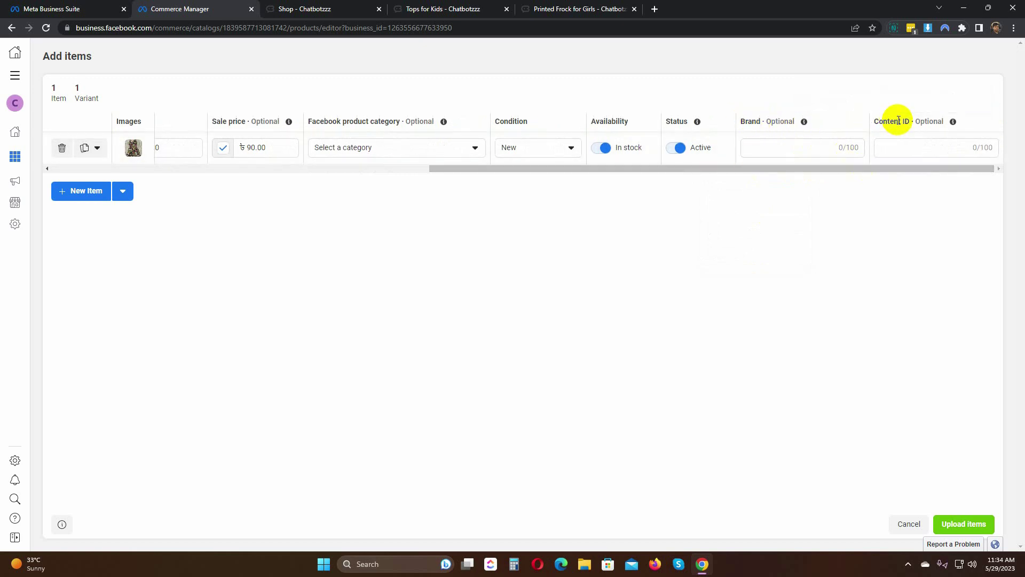
{"action": "left_click_drag", "start_coordinate": [838, 169], "coordinate": [526, 277]}
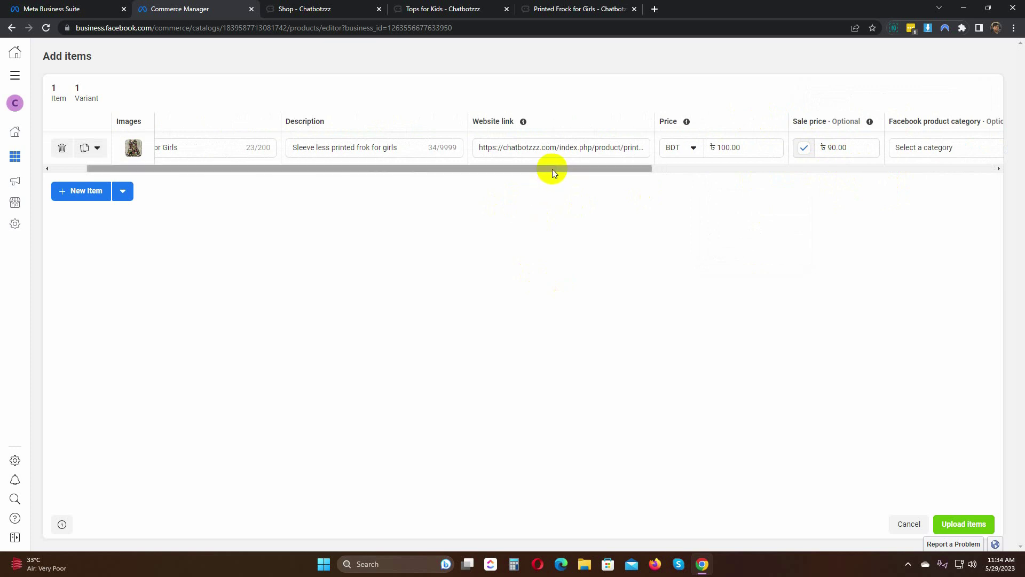
{"action": "left_click_drag", "start_coordinate": [552, 169], "coordinate": [489, 174]}
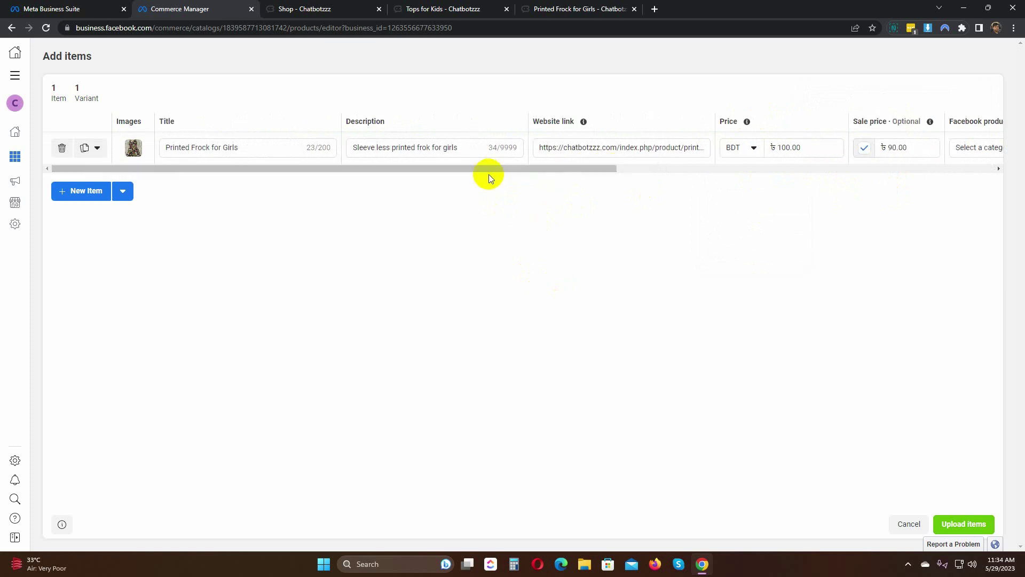
{"action": "left_click", "coordinate": [964, 524]}
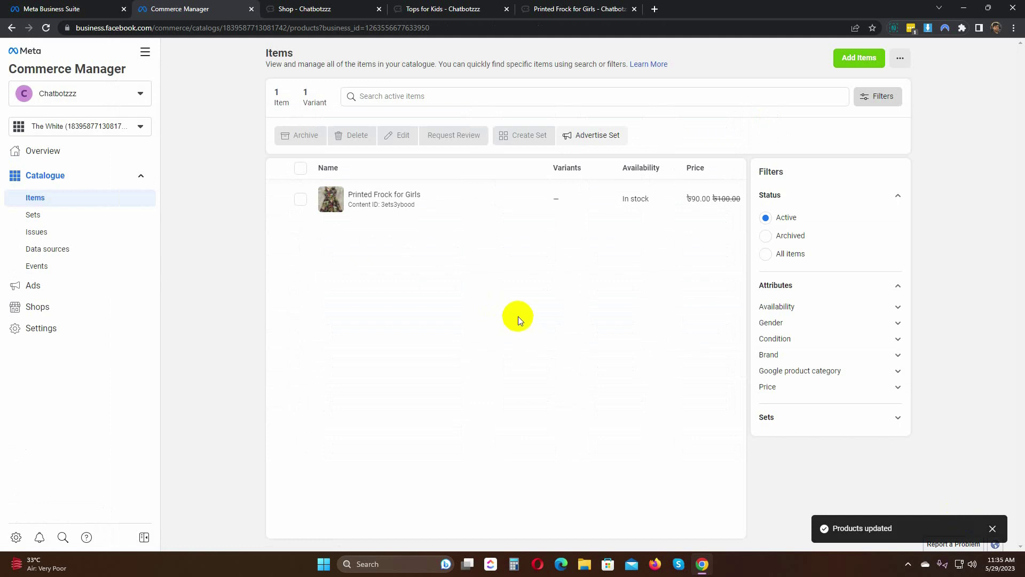
Step: Start a new manual item with Tops-for-Kids.jpg as its image
{"action": "left_click", "coordinate": [861, 58]}
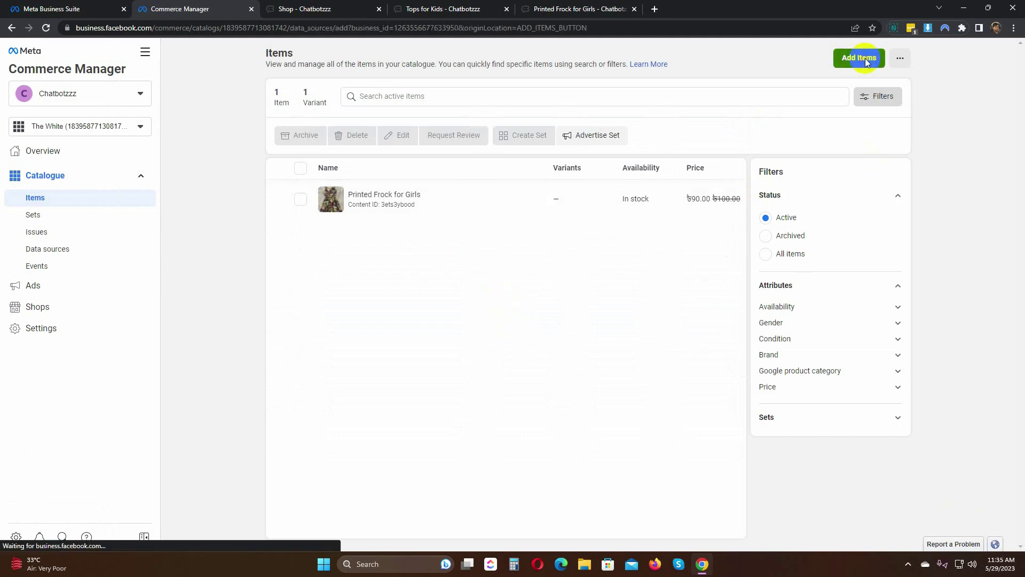
{"action": "left_click", "coordinate": [734, 368]}
{"action": "left_click", "coordinate": [132, 147]}
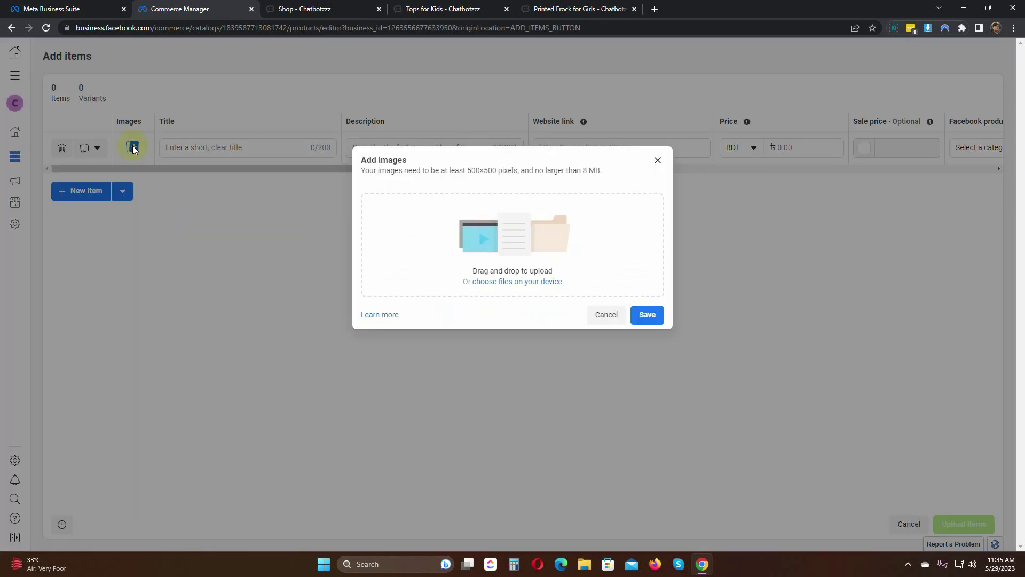
{"action": "left_click", "coordinate": [537, 282]}
{"action": "key", "text": "Return"}
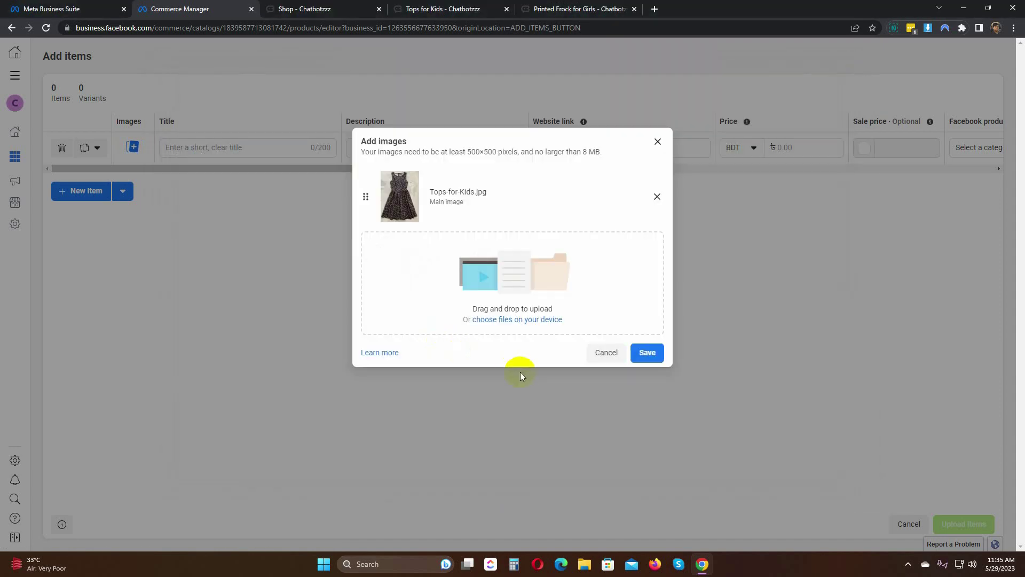
{"action": "left_click", "coordinate": [649, 350]}
Step: Title the item 'Tops for Kids', describe it as 'Sleeveless tops for kids', and link its page
{"action": "left_click", "coordinate": [443, 9]}
{"action": "left_click_drag", "start_coordinate": [531, 180], "coordinate": [670, 181]}
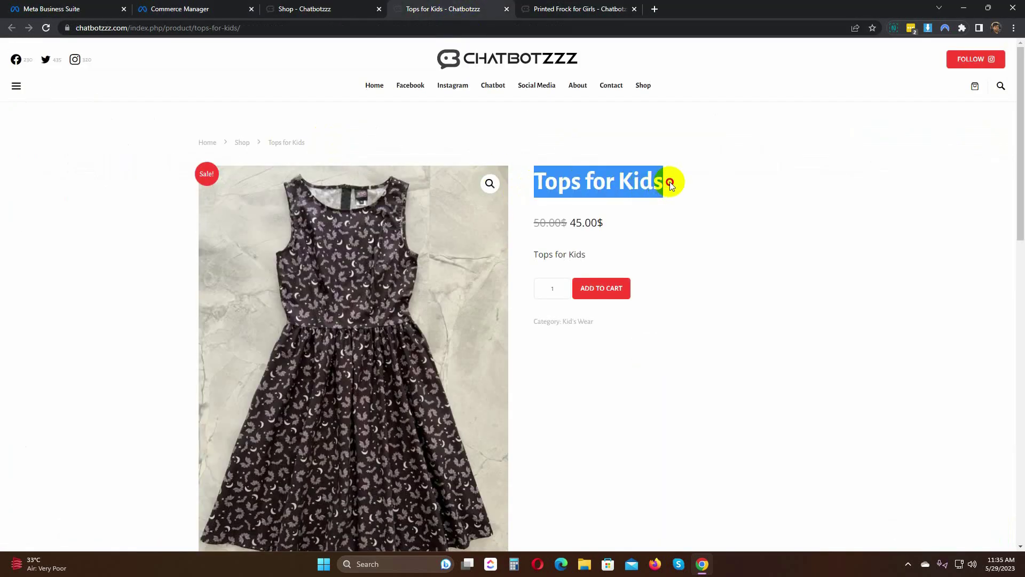
{"action": "left_click", "coordinate": [218, 4]}
{"action": "left_click", "coordinate": [266, 151]}
{"action": "key", "text": "ctrl+v"}
{"action": "left_click", "coordinate": [405, 149]}
{"action": "type", "text": "Slee"}
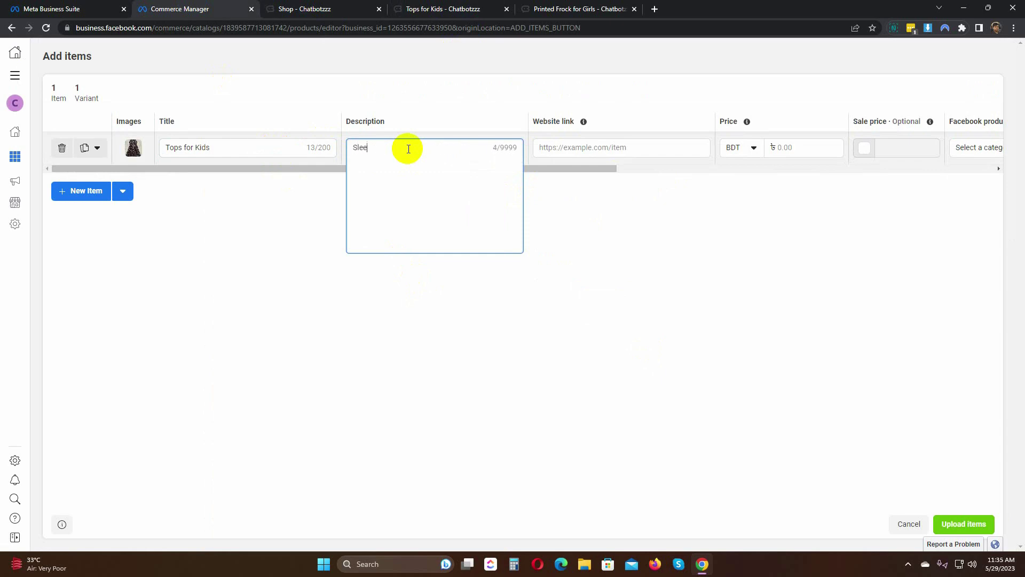
{"action": "left_click", "coordinate": [577, 155]}
{"action": "left_click", "coordinate": [451, 9]}
{"action": "left_click", "coordinate": [363, 27]}
{"action": "key", "text": "ctrl+c"}
{"action": "left_click", "coordinate": [203, 9]}
{"action": "key", "text": "ctrl+v"}
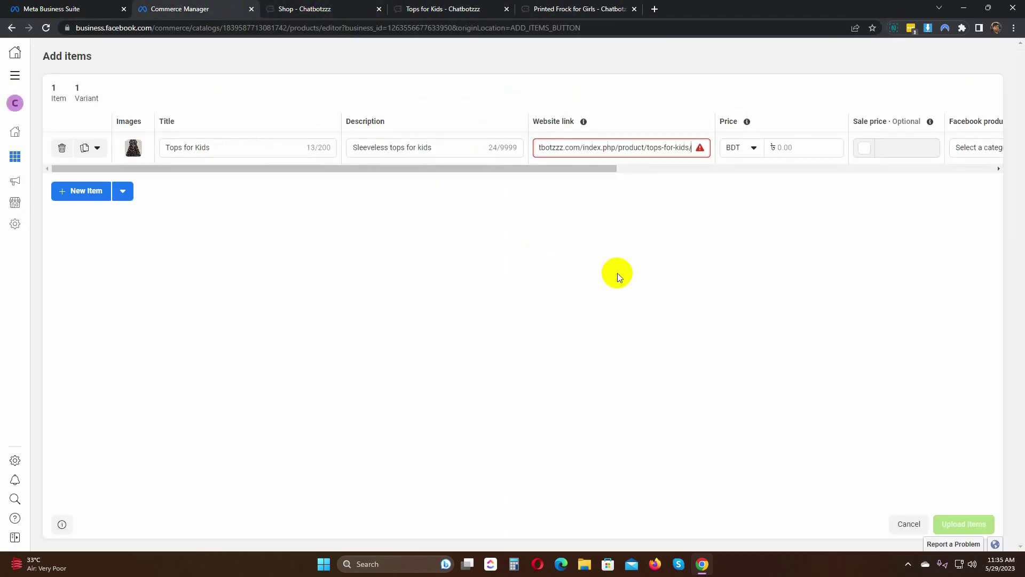
Step: Set the price to 45, upload the item, and reload Commerce Manager
{"action": "left_click", "coordinate": [792, 146]}
{"action": "type", "text": "45"}
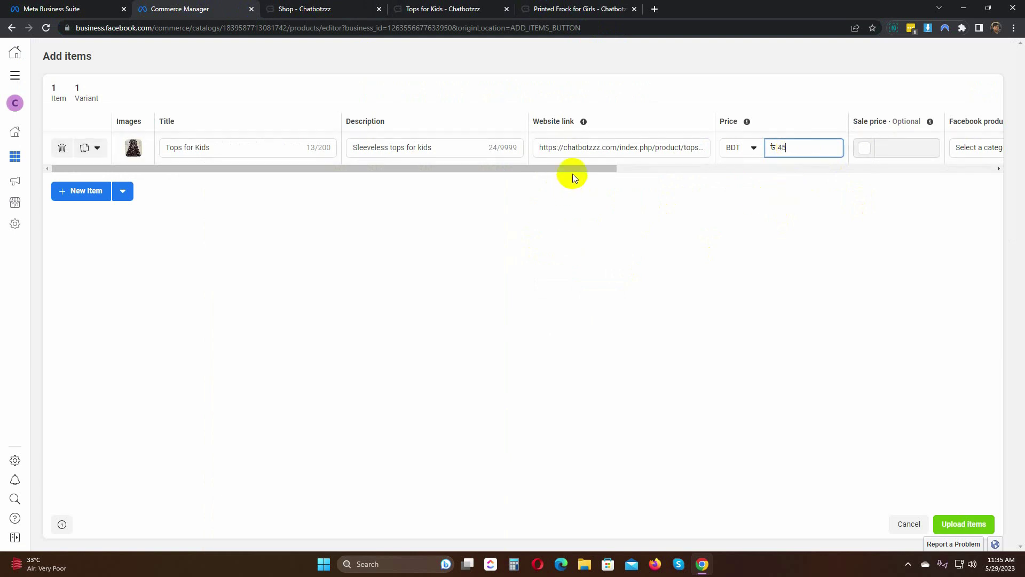
{"action": "left_click_drag", "start_coordinate": [573, 169], "coordinate": [961, 167]}
{"action": "left_click", "coordinate": [975, 525]}
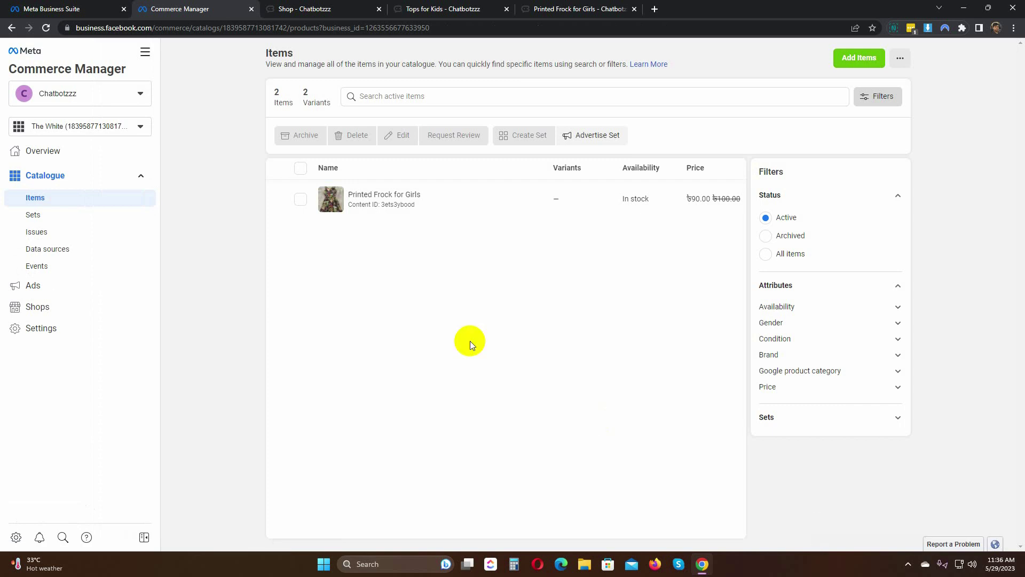
{"action": "left_click", "coordinate": [46, 29]}
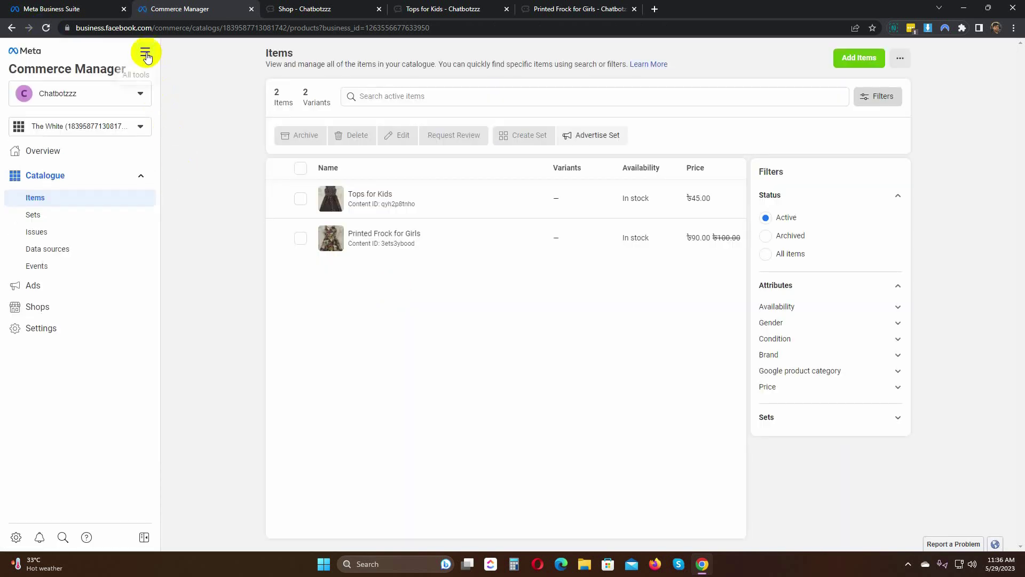
Step: Pick The White in WhatsApp Manager's Catalogue settings and connect it to the business account
{"action": "left_click", "coordinate": [145, 54]}
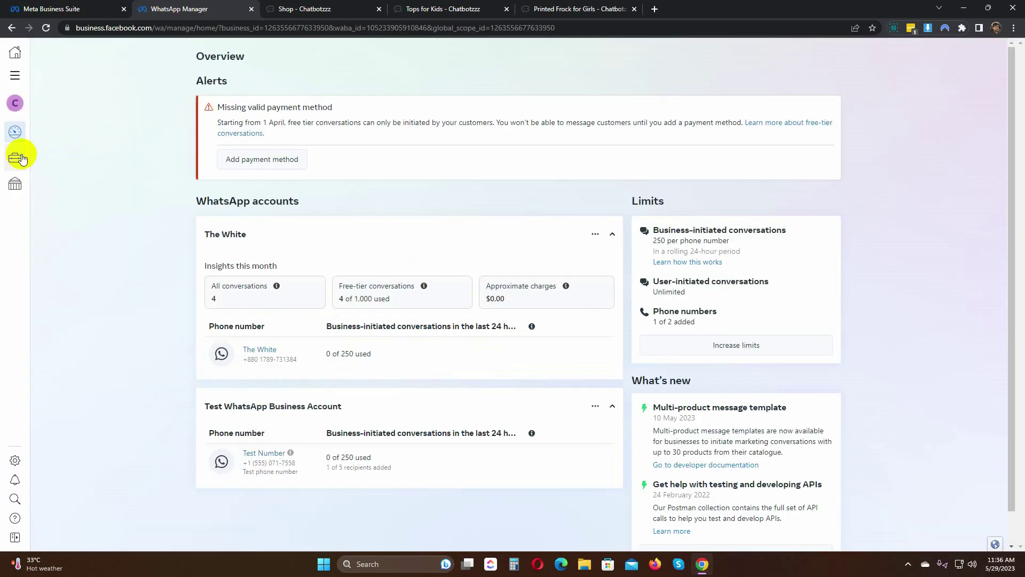
{"action": "mouse_move", "coordinate": [15, 160]}
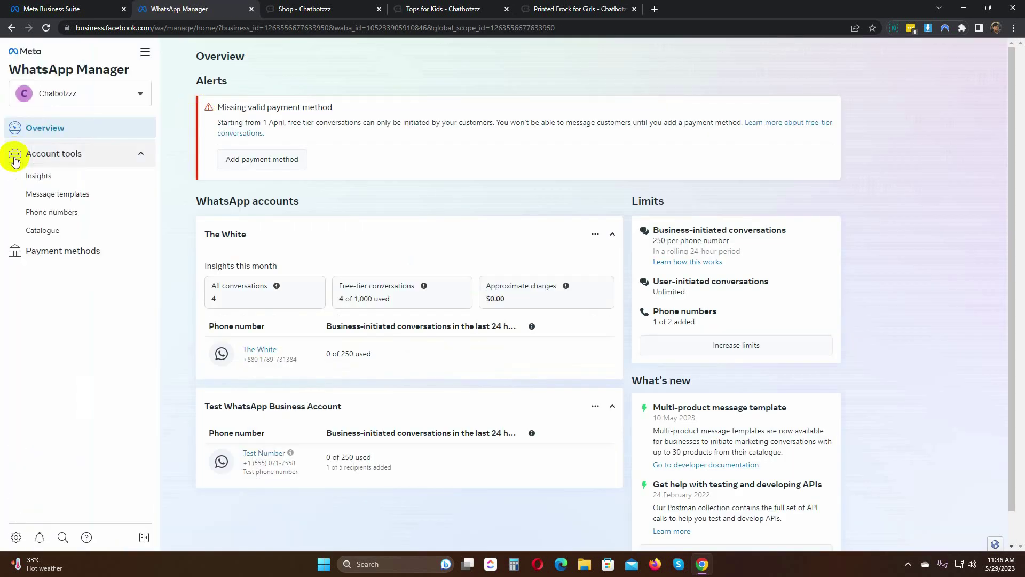
{"action": "left_click", "coordinate": [76, 234]}
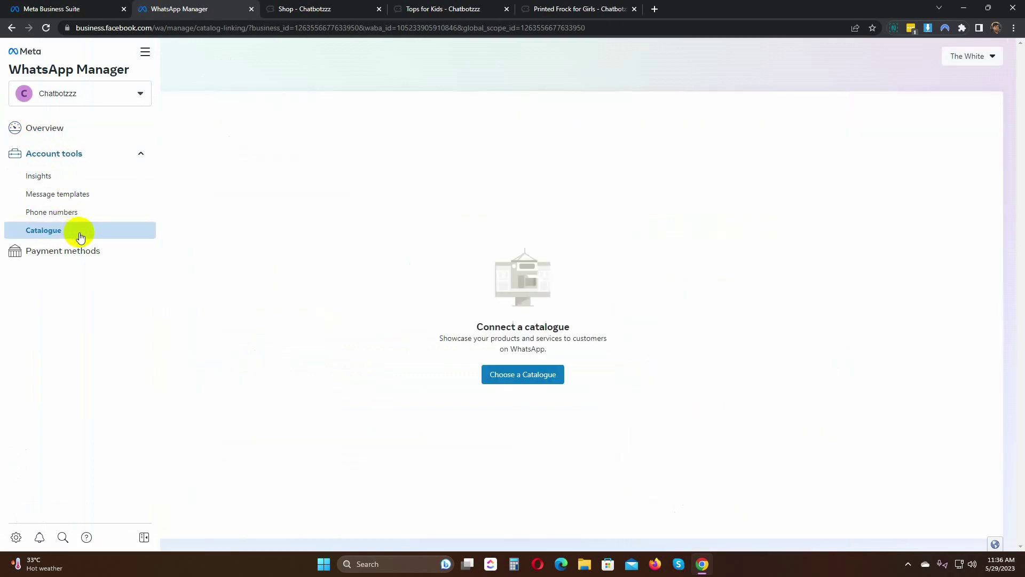
{"action": "left_click", "coordinate": [542, 377]}
{"action": "left_click", "coordinate": [550, 231]}
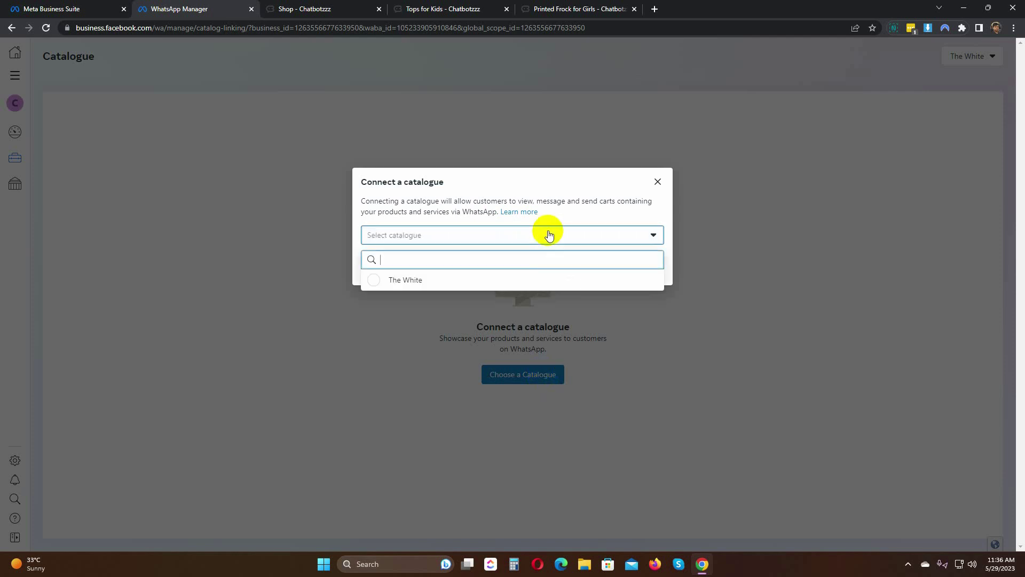
{"action": "left_click", "coordinate": [419, 282]}
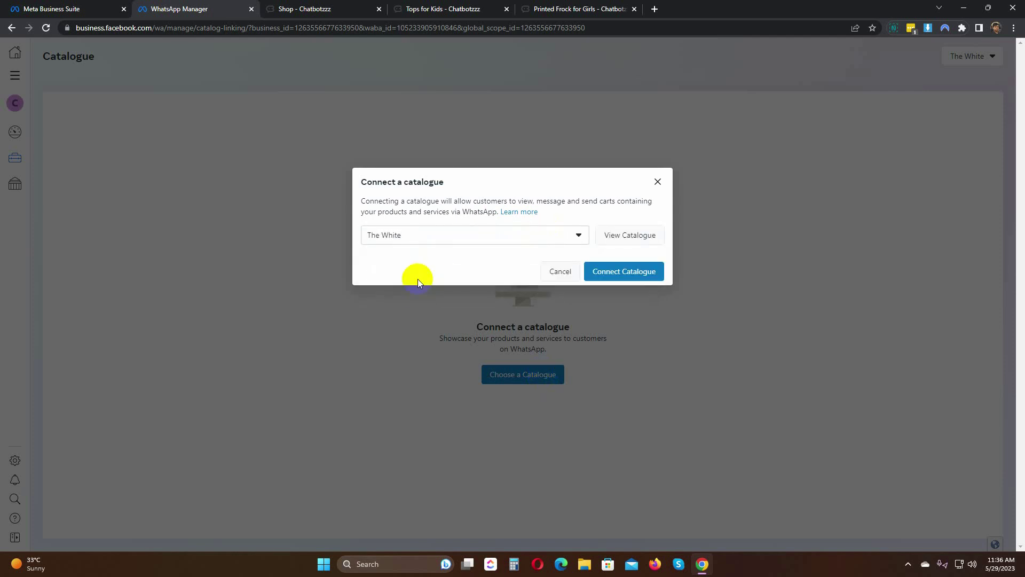
{"action": "left_click", "coordinate": [639, 275]}
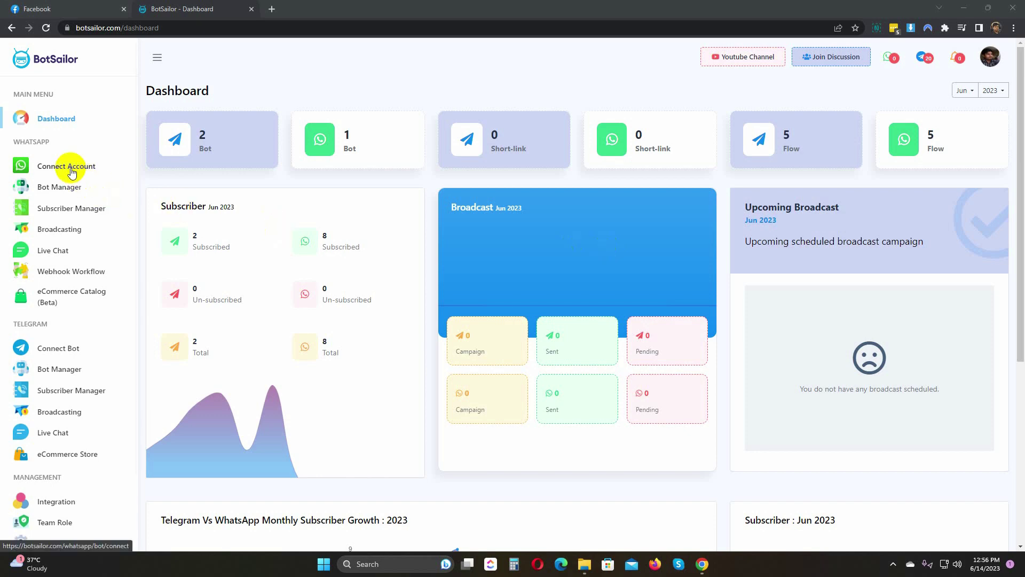
Step: Open Connect Account and check The White's WhatsApp business account ID
{"action": "left_click", "coordinate": [71, 168]}
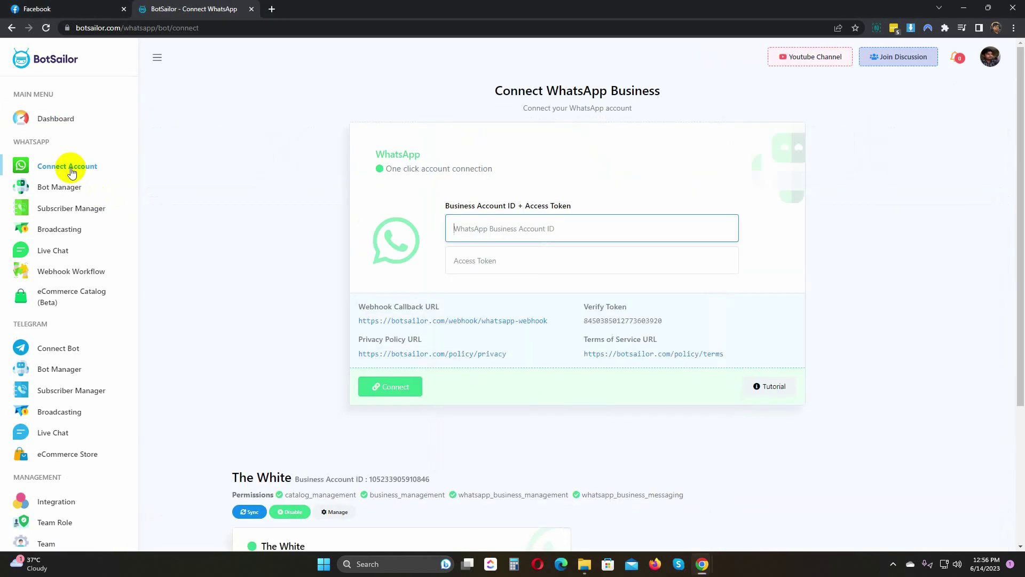
{"action": "scroll", "coordinate": [225, 187], "scroll_direction": "down", "scroll_amount": 3}
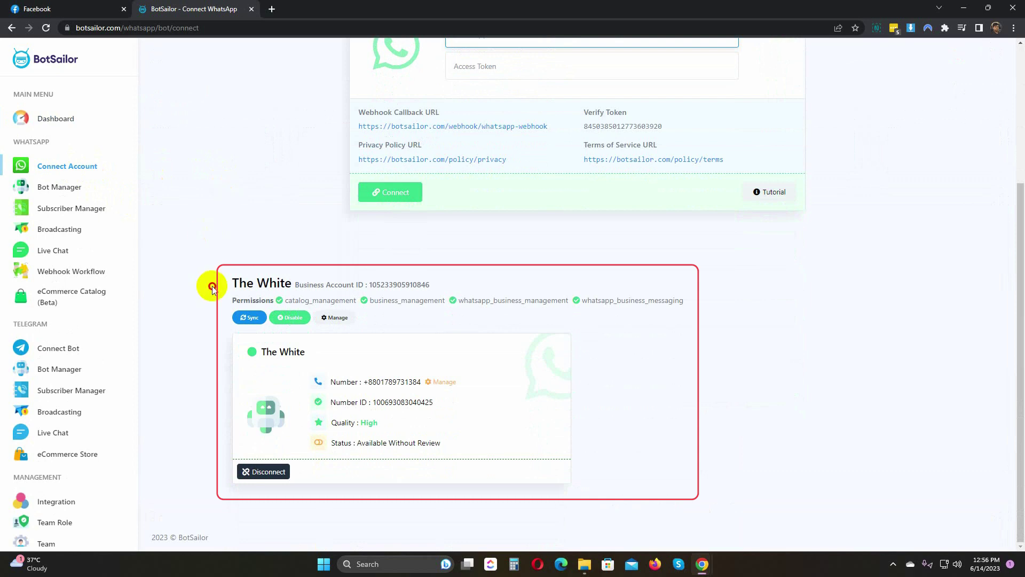
{"action": "left_click_drag", "start_coordinate": [230, 284], "coordinate": [460, 277]}
{"action": "left_click", "coordinate": [459, 278]}
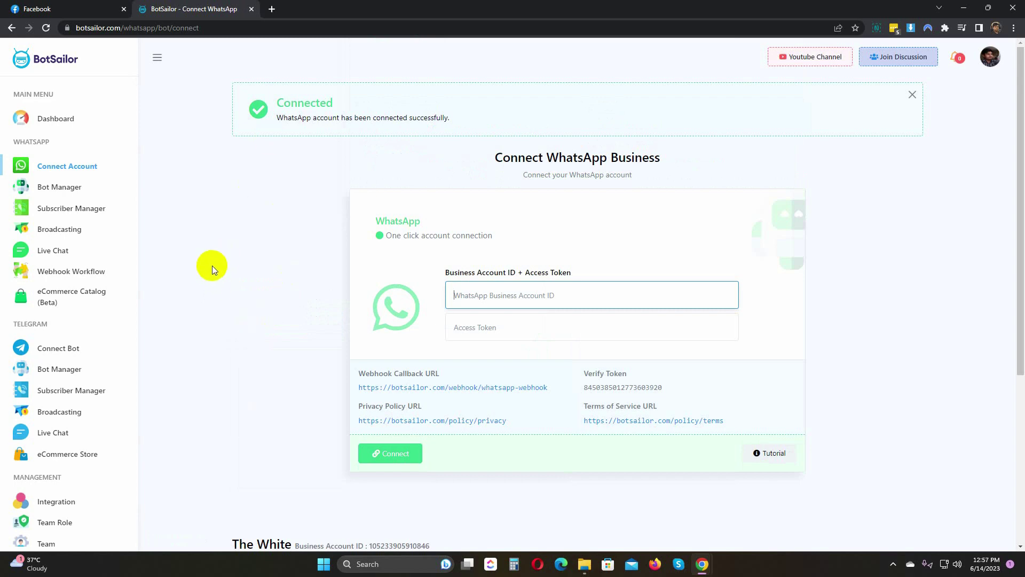
Step: Switch The White catalogue to public in Catalog Manager and open its products list
{"action": "left_click", "coordinate": [71, 298]}
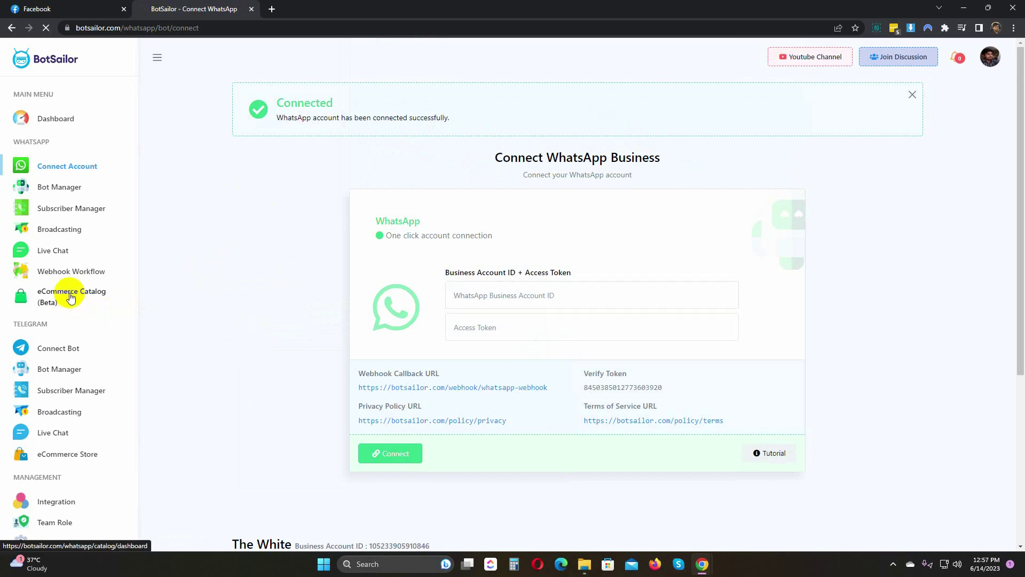
{"action": "scroll", "coordinate": [149, 315], "scroll_direction": "down", "scroll_amount": 5}
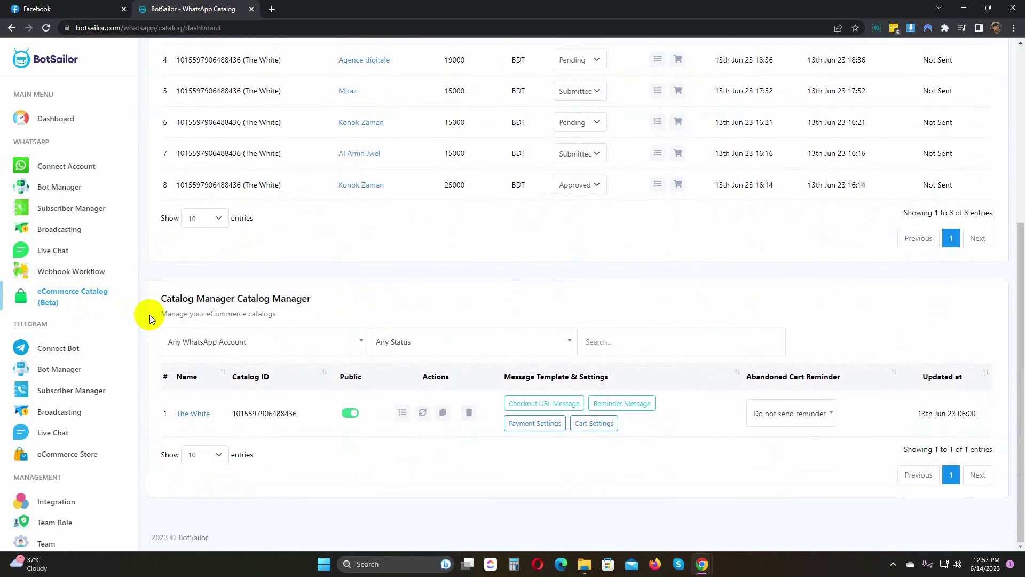
{"action": "left_click_drag", "start_coordinate": [158, 298], "coordinate": [311, 300]}
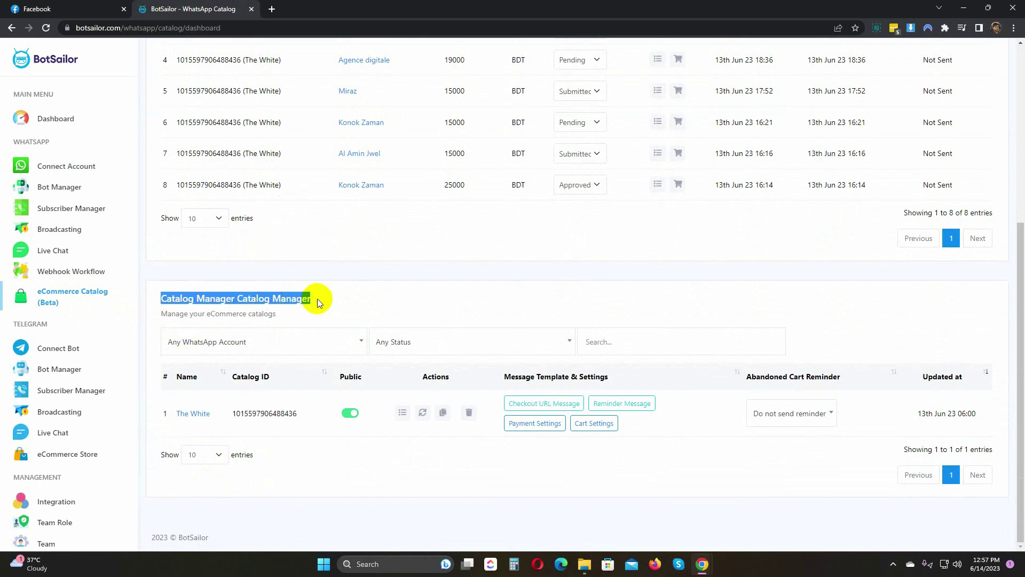
{"action": "left_click", "coordinate": [315, 300]}
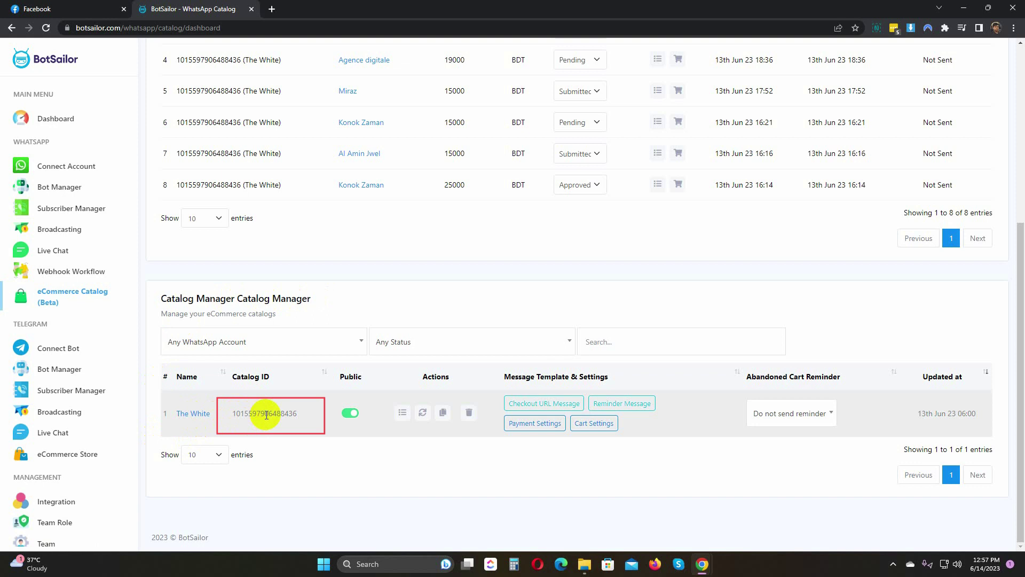
{"action": "left_click", "coordinate": [348, 413]}
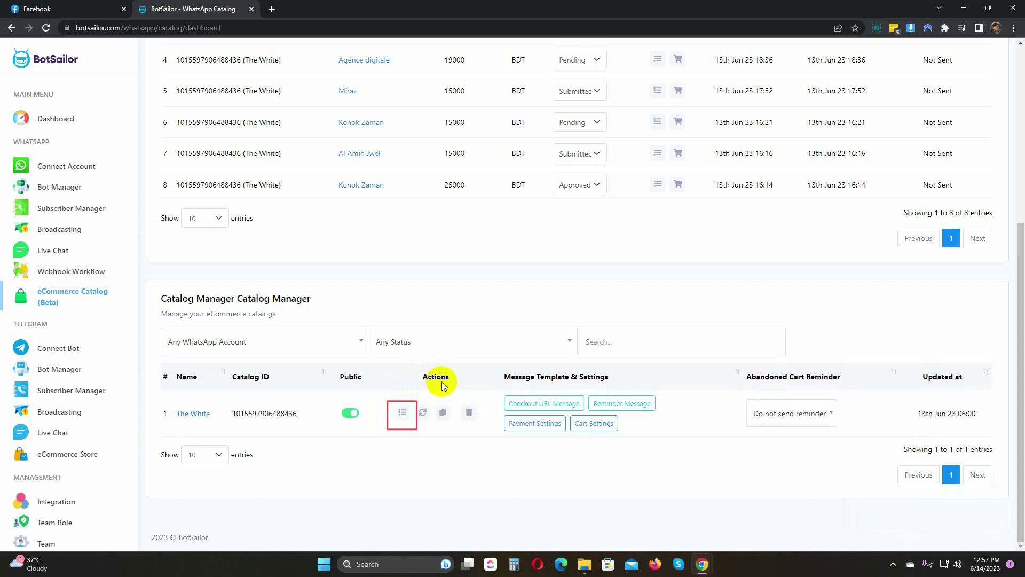
{"action": "left_click", "coordinate": [403, 414]}
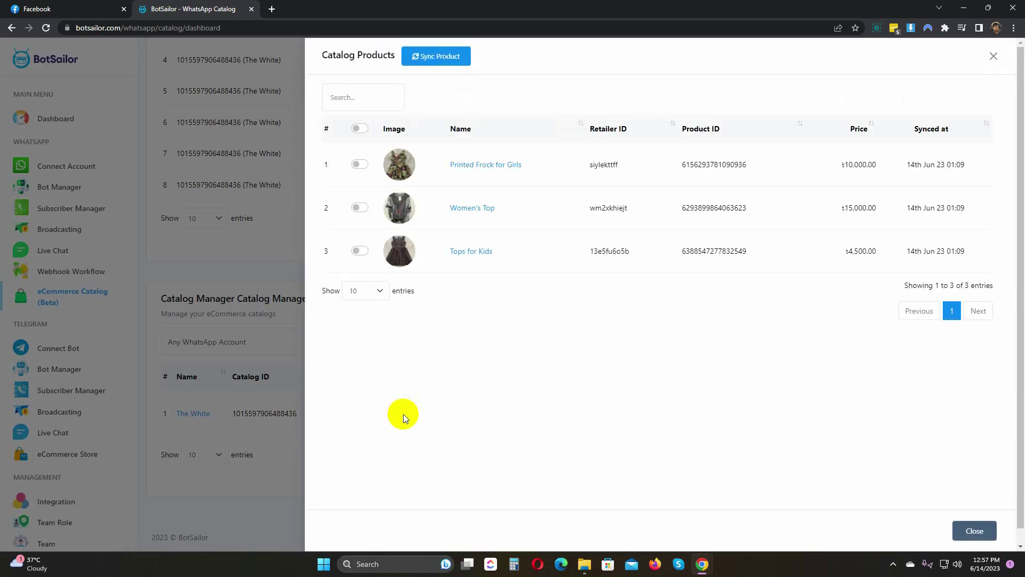
Step: Enable Printed Frock for Girls, Women's Top and Tops for Kids and sync their product data
{"action": "left_click", "coordinate": [435, 56]}
{"action": "left_click", "coordinate": [359, 165]}
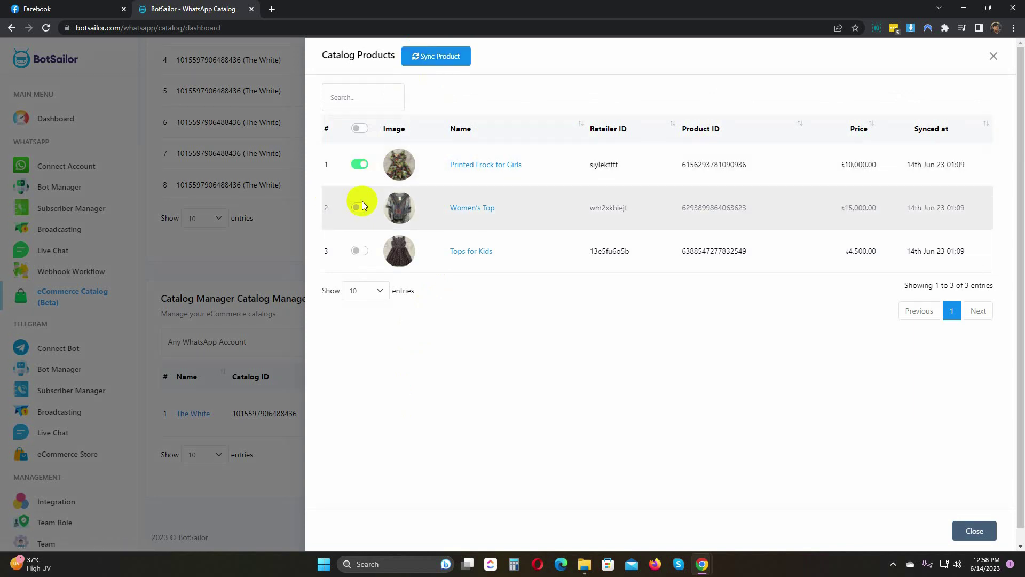
{"action": "left_click", "coordinate": [360, 207]}
{"action": "left_click", "coordinate": [360, 251]}
{"action": "left_click", "coordinate": [437, 57]}
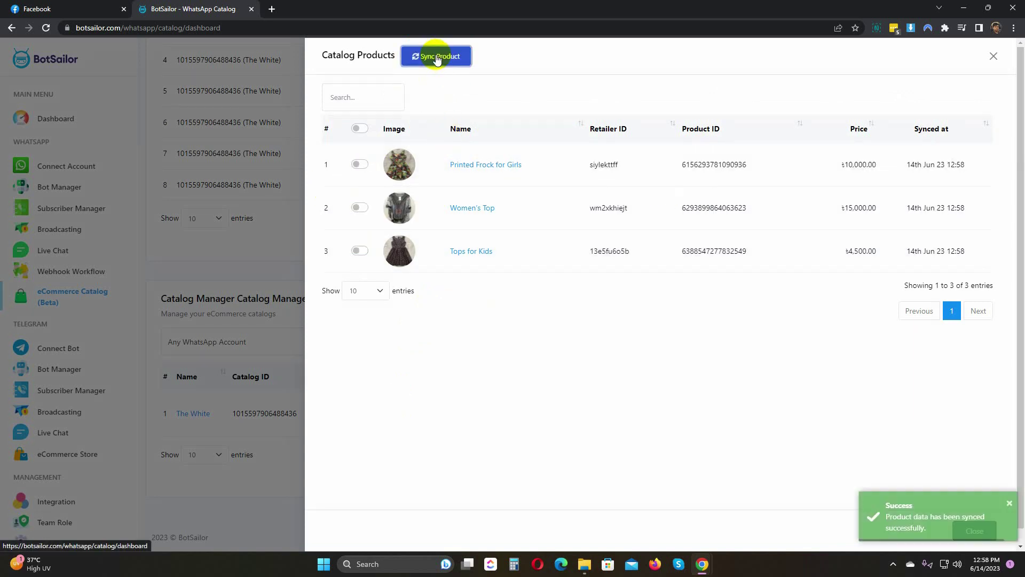
{"action": "left_click", "coordinate": [972, 530]}
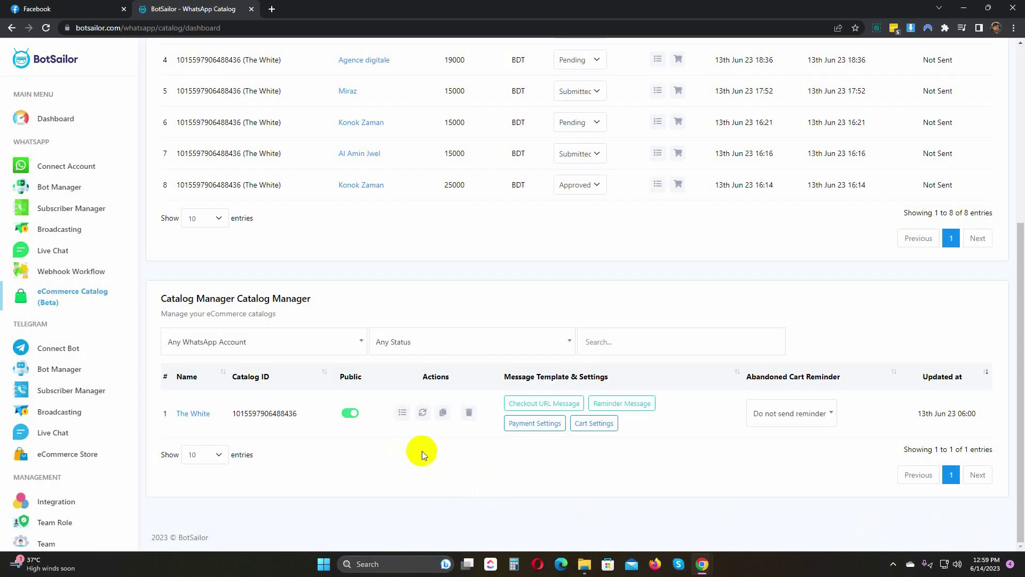
Step: Sync The White catalogue and copy its catalog URL to the clipboard
{"action": "left_click", "coordinate": [422, 413]}
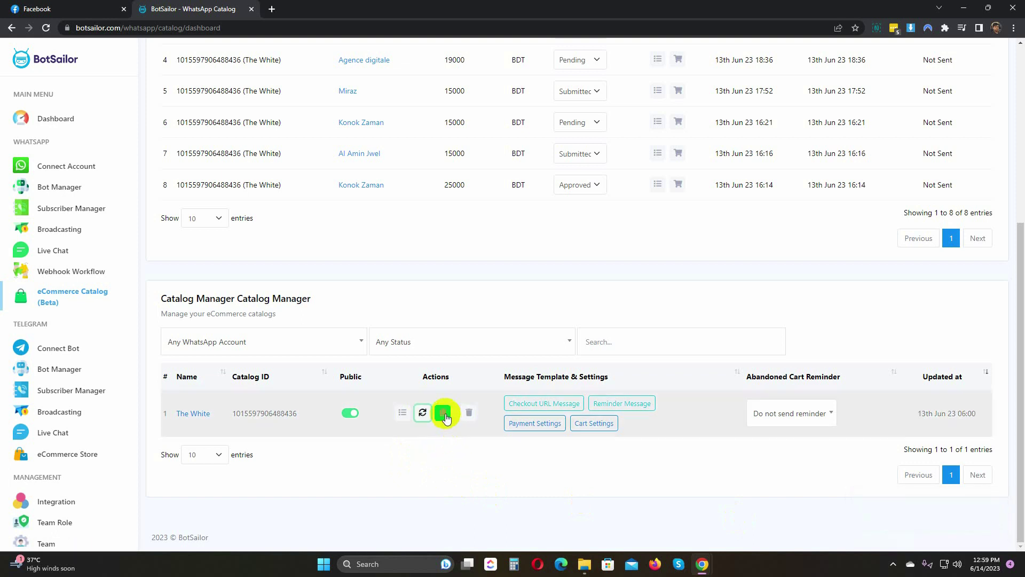
{"action": "left_click", "coordinate": [443, 413]}
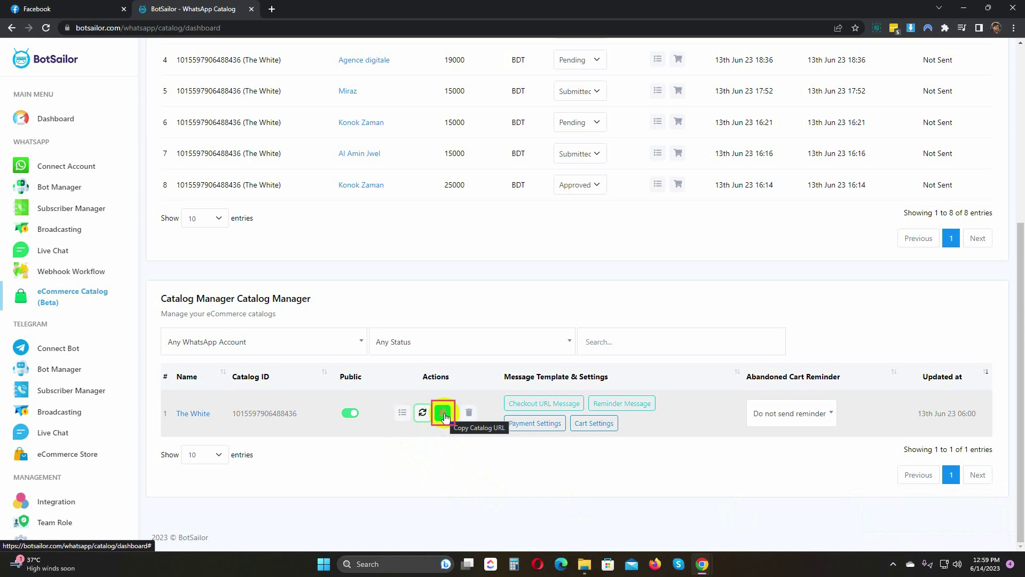
{"action": "left_click", "coordinate": [443, 413]}
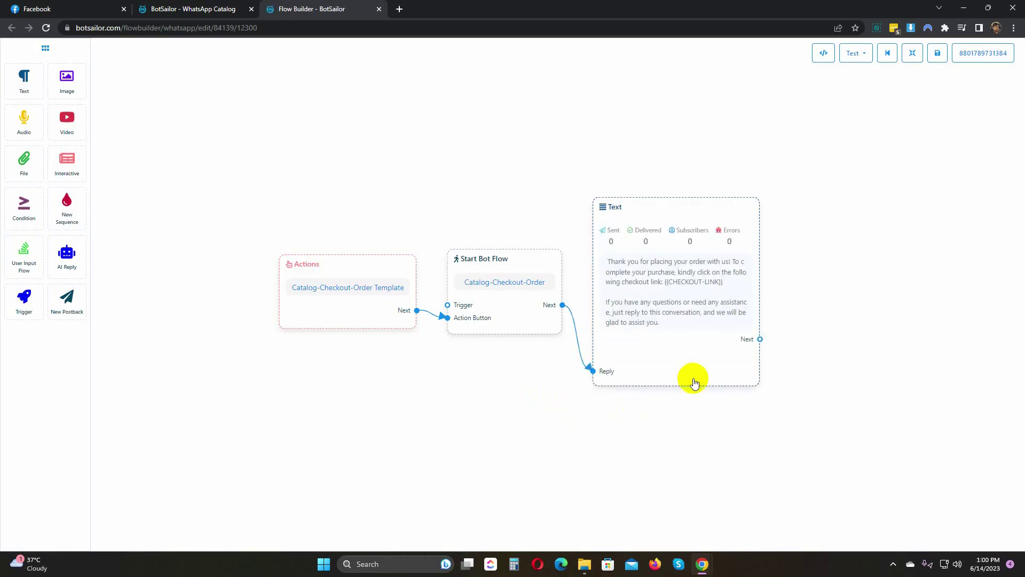
Step: Confirm the checkout reply text with the {{CHECKOUT-LINK}} placeholder, then leave the Flow Builder
{"action": "double_click", "coordinate": [674, 309]}
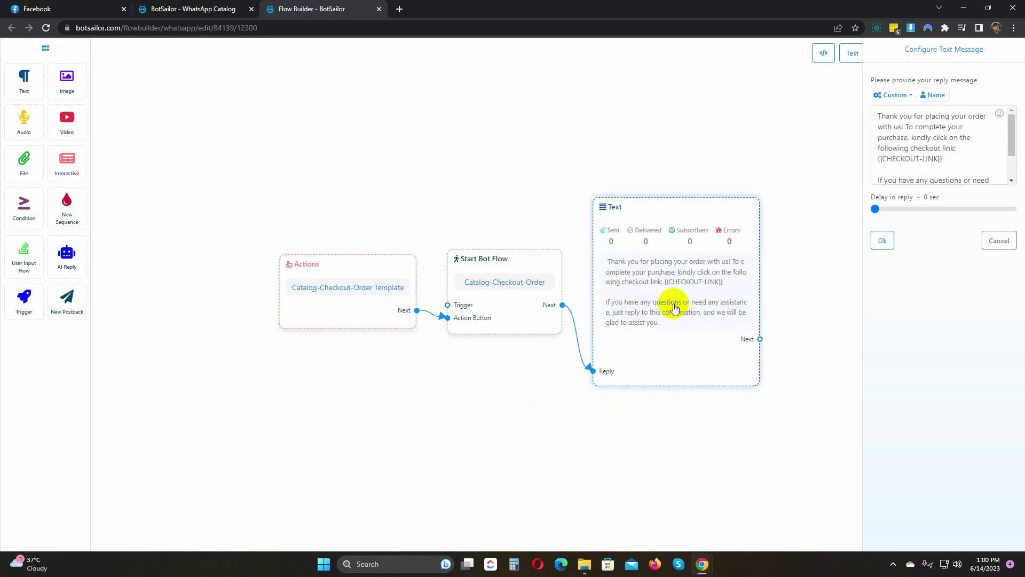
{"action": "left_click_drag", "start_coordinate": [879, 158], "coordinate": [966, 159]}
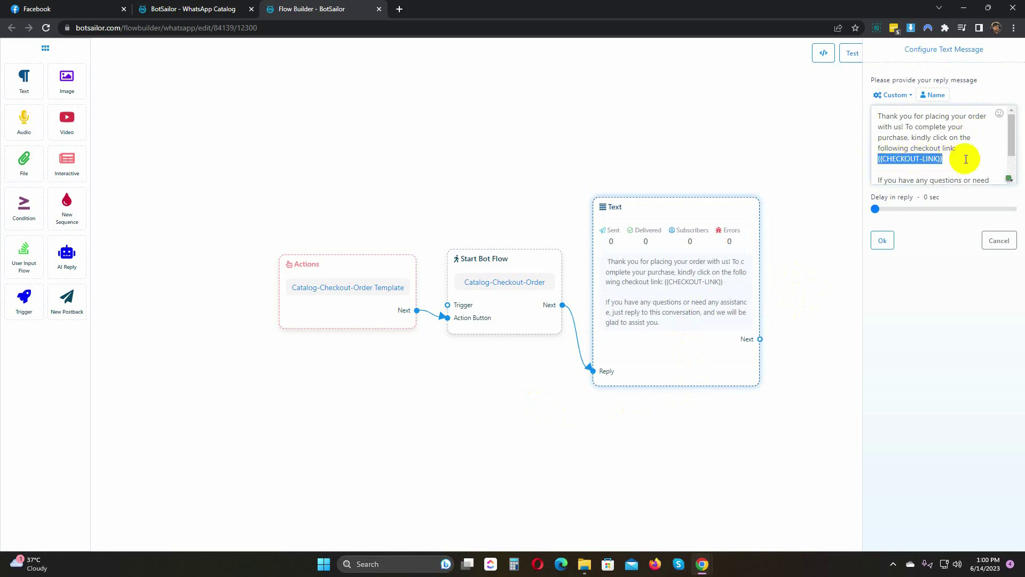
{"action": "left_click", "coordinate": [882, 241]}
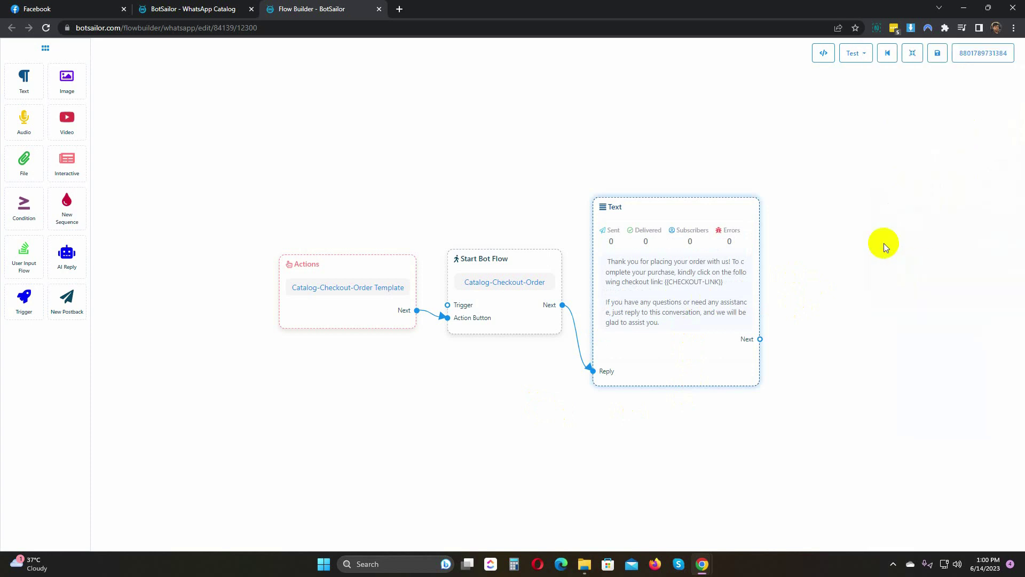
{"action": "left_click", "coordinate": [379, 9]}
{"action": "left_click", "coordinate": [564, 88]}
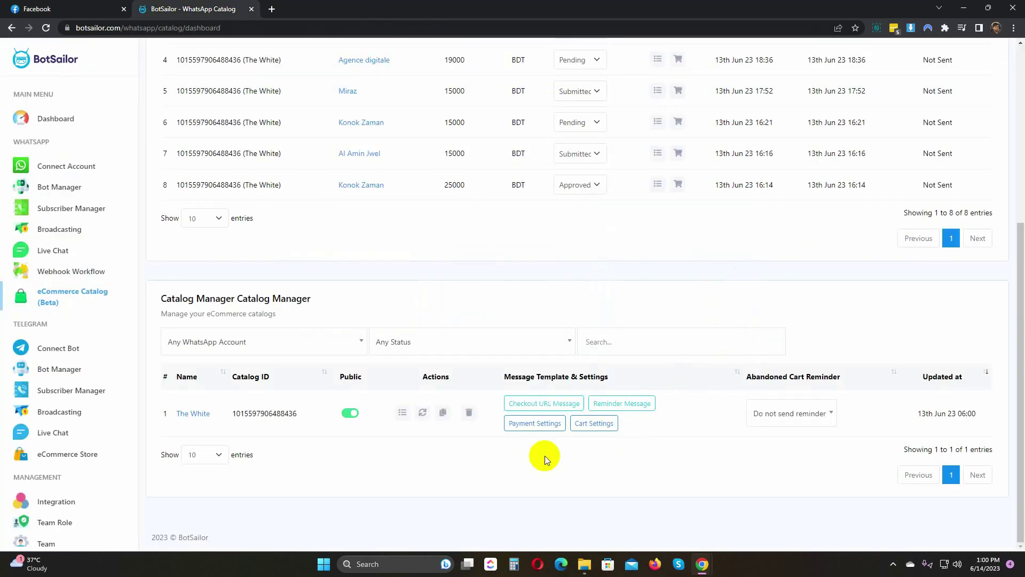
Step: Save The White catalogue's Stripe payment settings as active
{"action": "left_click", "coordinate": [538, 425]}
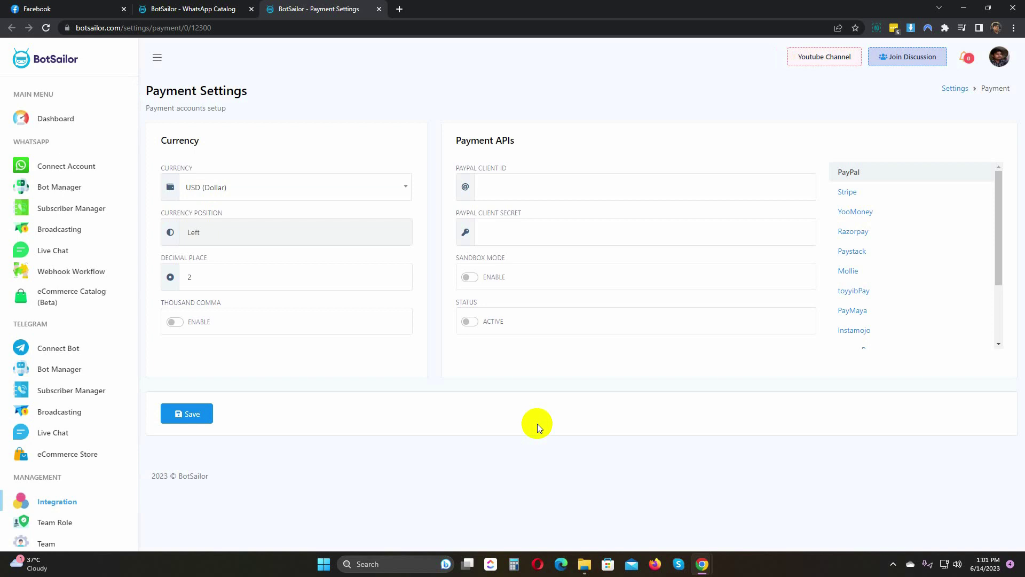
{"action": "scroll", "coordinate": [908, 256], "scroll_direction": "down", "scroll_amount": 2}
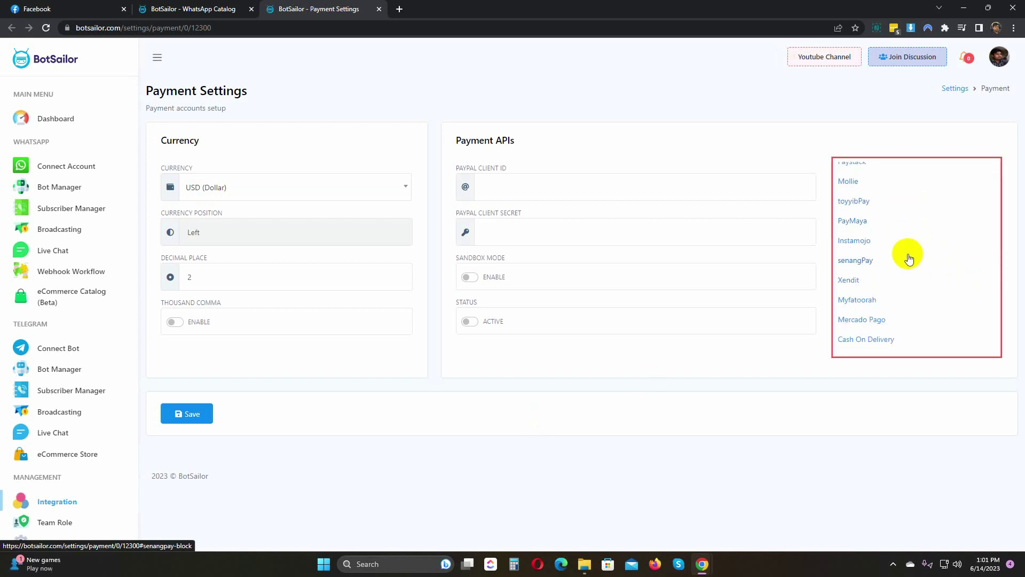
{"action": "scroll", "coordinate": [908, 256], "scroll_direction": "up", "scroll_amount": 3}
{"action": "left_click", "coordinate": [853, 195]}
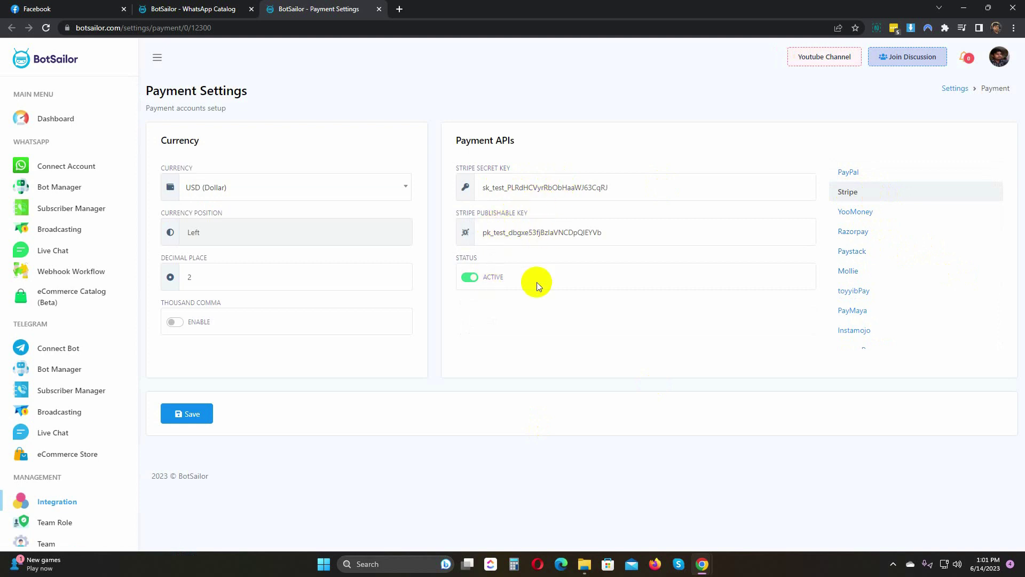
{"action": "left_click", "coordinate": [181, 416]}
Step: Give The White's cart settings 5% tax and a 200 shipping charge, and save
{"action": "left_click", "coordinate": [206, 9]}
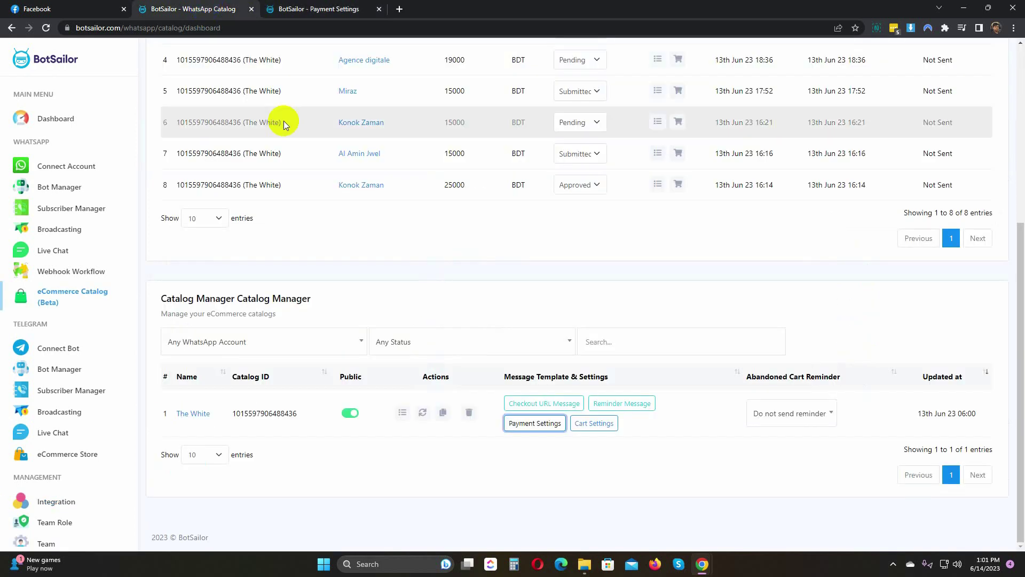
{"action": "left_click", "coordinate": [600, 427]}
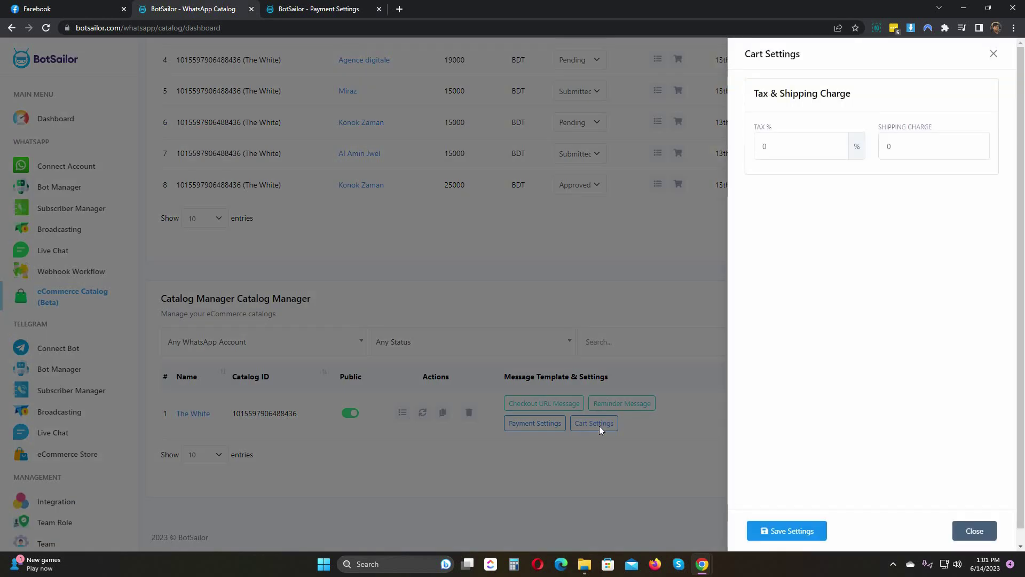
{"action": "left_click_drag", "start_coordinate": [781, 145], "coordinate": [752, 144]}
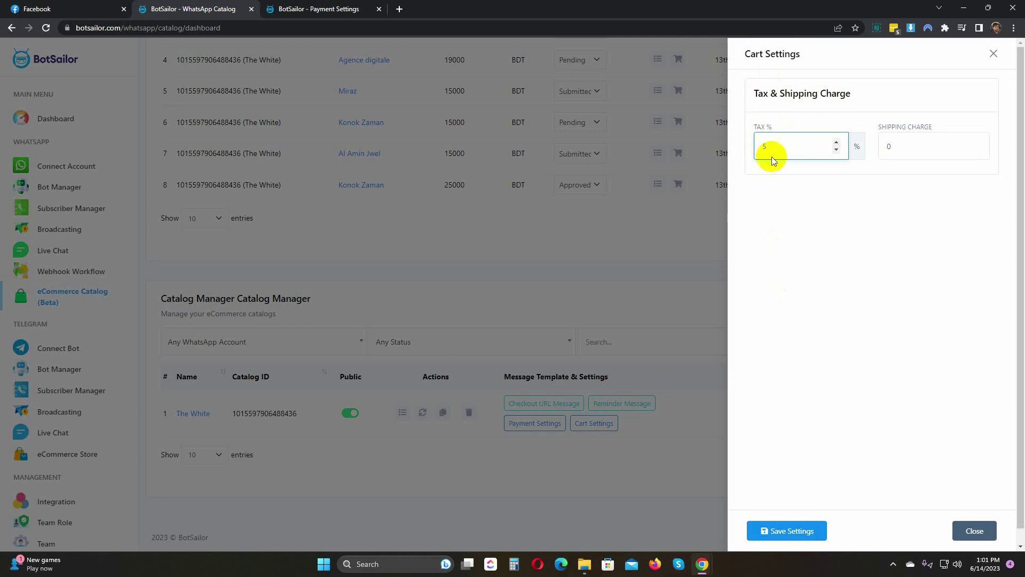
{"action": "left_click_drag", "start_coordinate": [913, 149], "coordinate": [875, 153]}
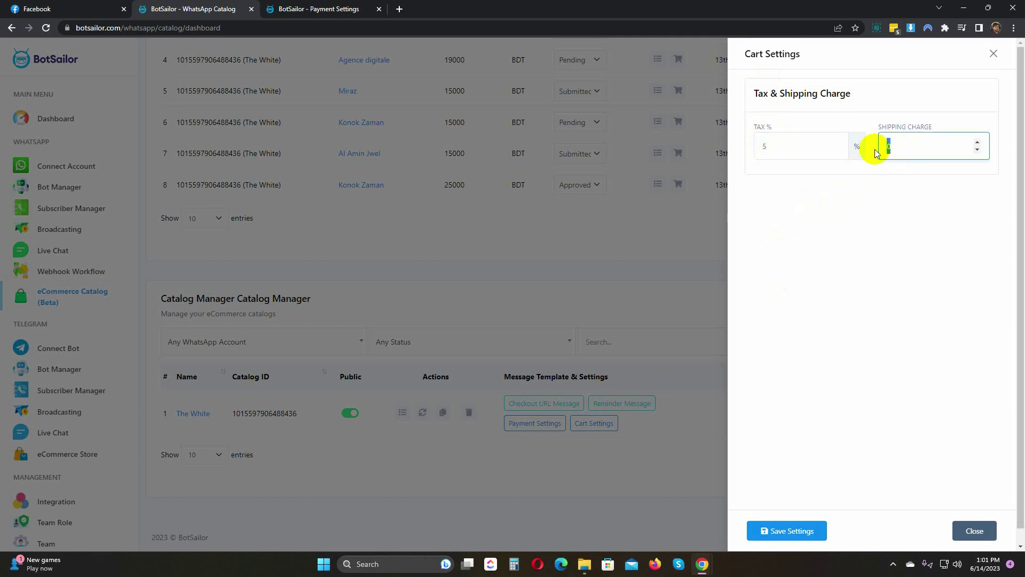
{"action": "type", "text": "200"}
{"action": "left_click", "coordinate": [875, 204]}
{"action": "left_click", "coordinate": [797, 536]}
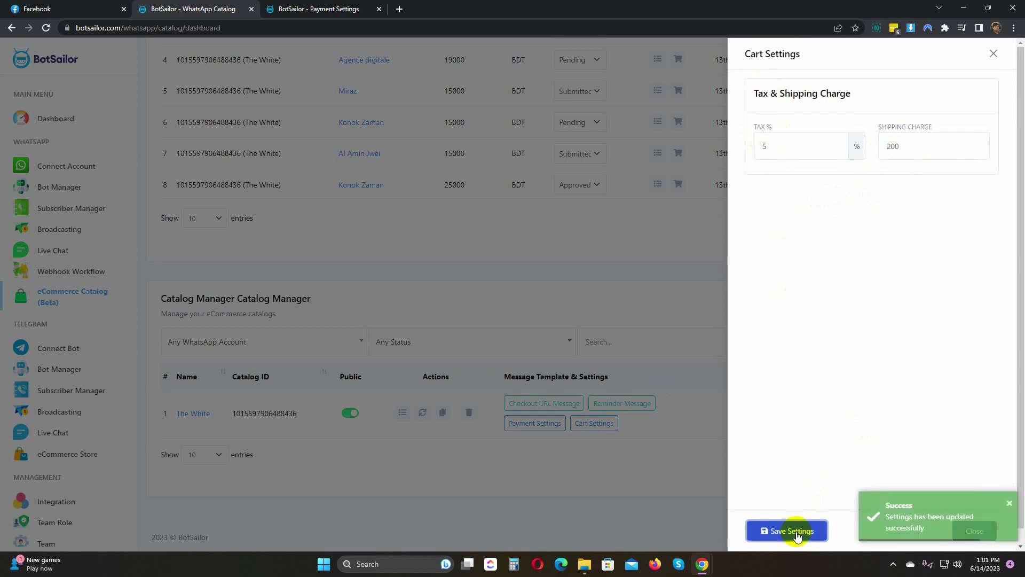
{"action": "left_click", "coordinate": [973, 531]}
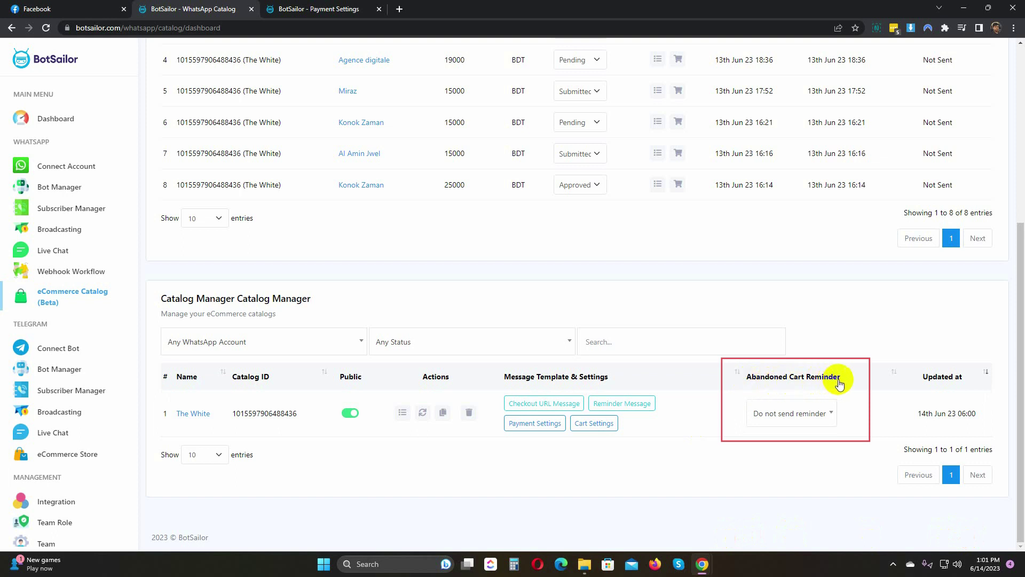
Step: Choose 'Remind after 3 hours' for The White's abandoned cart reminder
{"action": "left_click", "coordinate": [819, 416]}
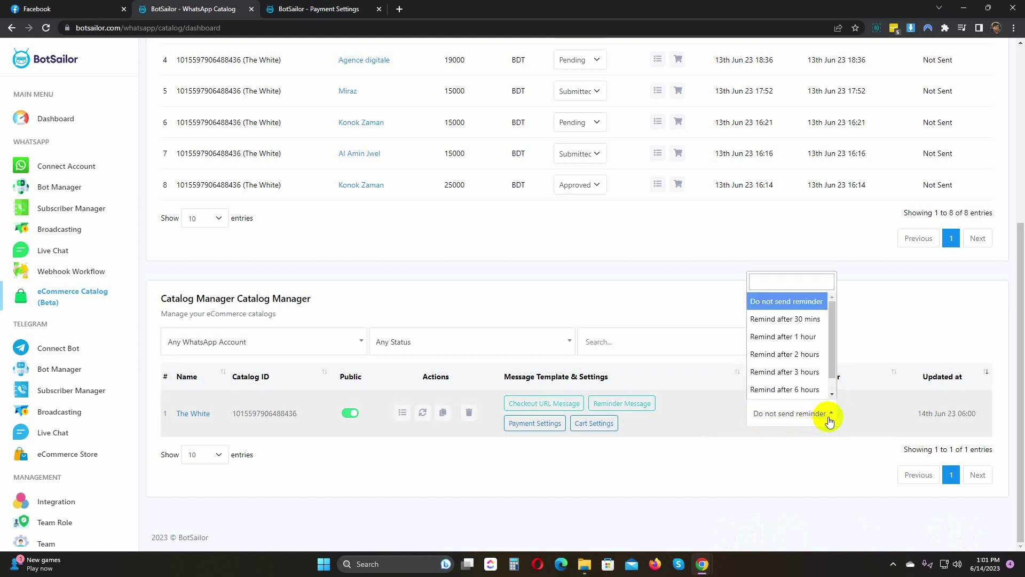
{"action": "scroll", "coordinate": [795, 387], "scroll_direction": "down", "scroll_amount": 1}
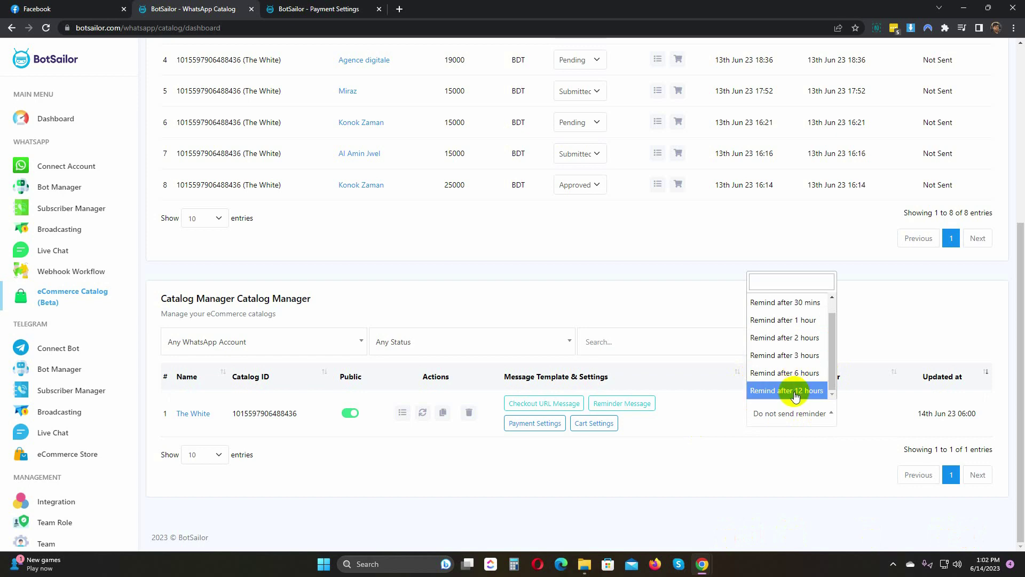
{"action": "left_click", "coordinate": [798, 356]}
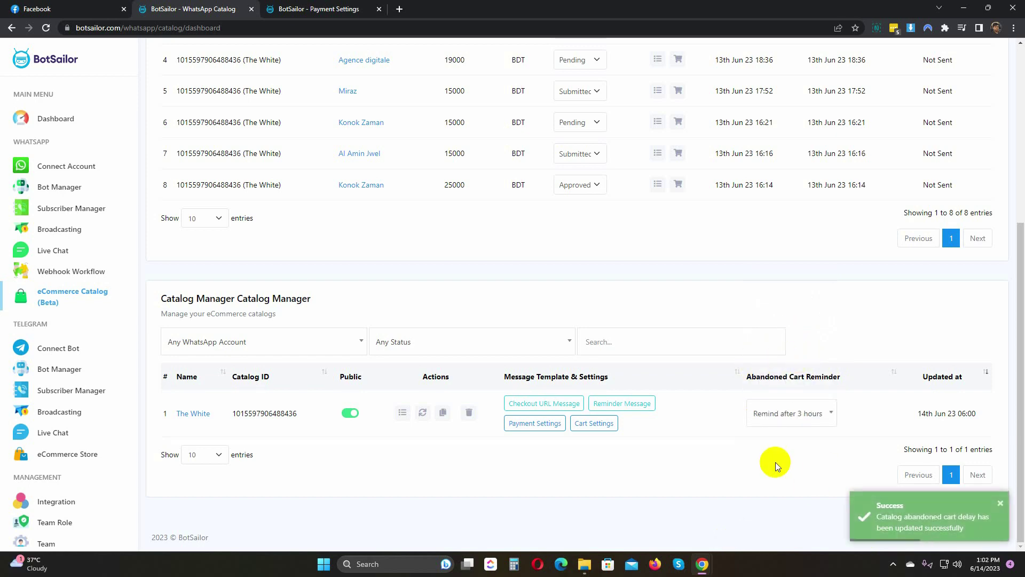
{"action": "scroll", "coordinate": [511, 462], "scroll_direction": "up", "scroll_amount": 4}
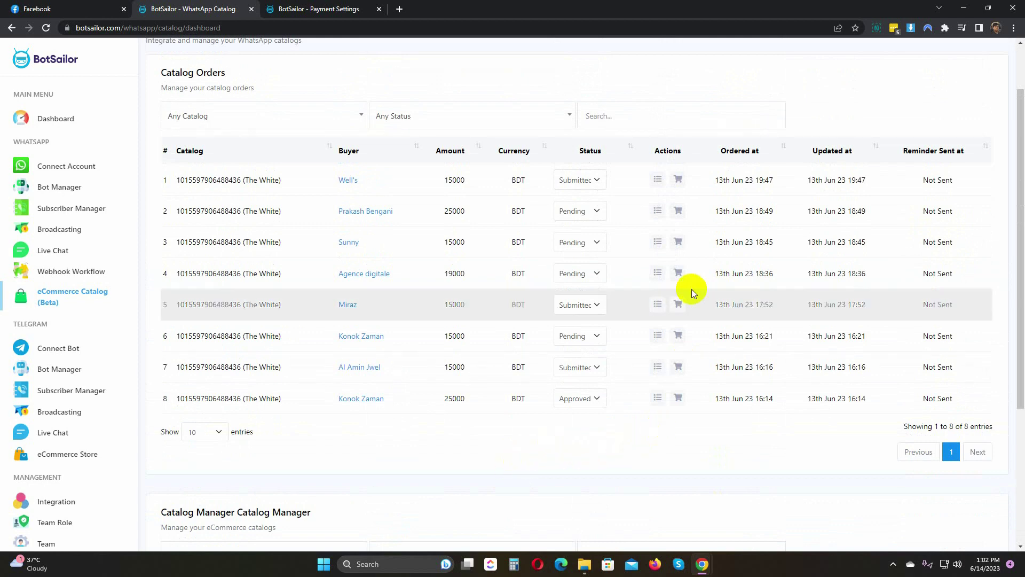
{"action": "left_click", "coordinate": [596, 181]}
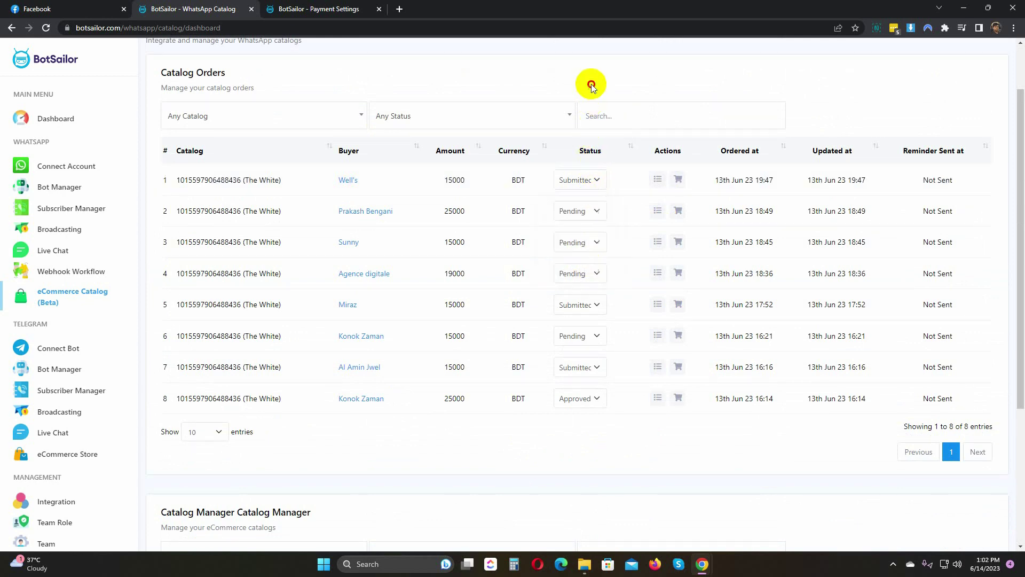
{"action": "scroll", "coordinate": [590, 85], "scroll_direction": "up", "scroll_amount": 2}
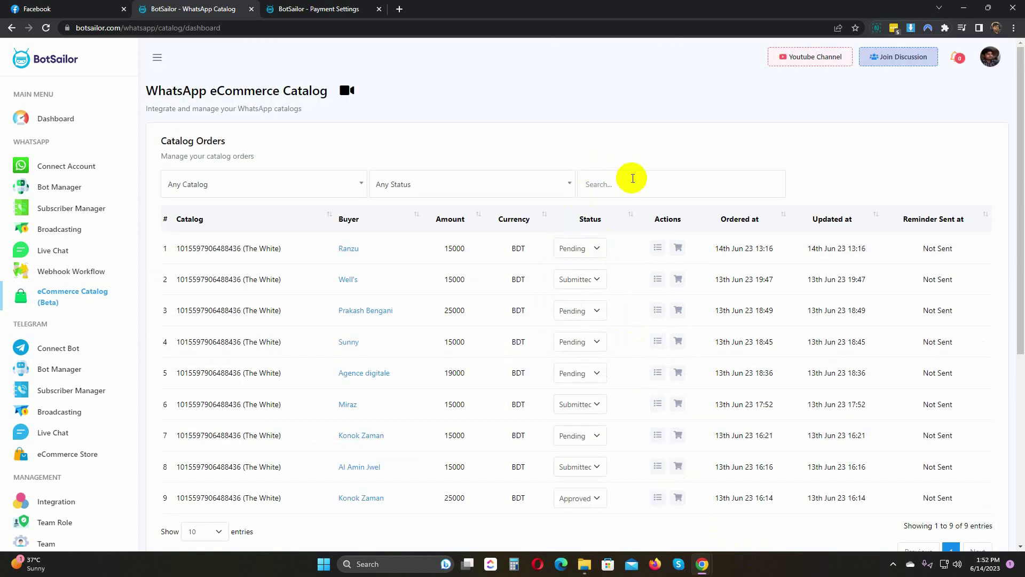
{"action": "left_click", "coordinate": [677, 498]}
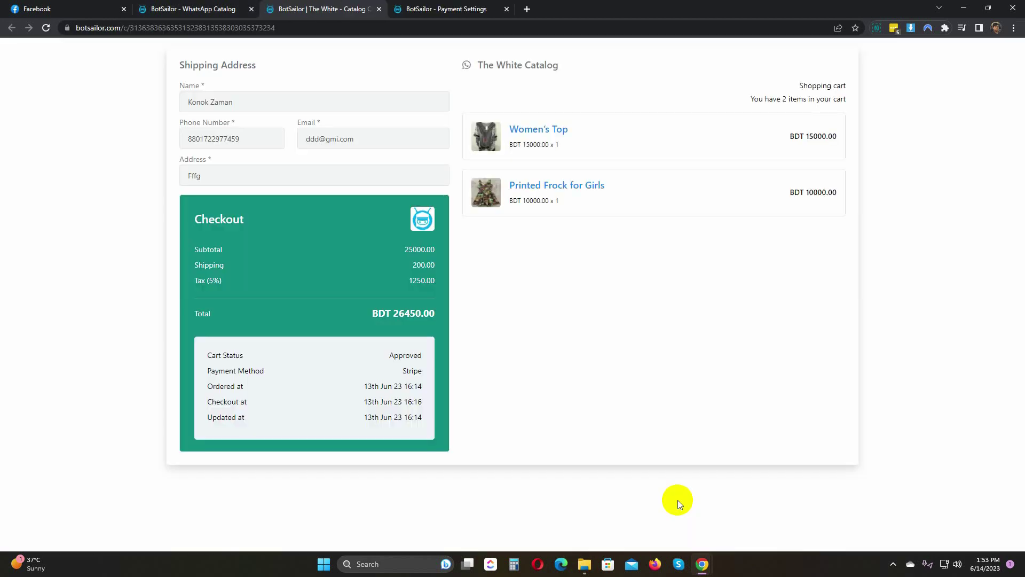
{"action": "key", "text": "Tab"}
{"action": "key", "text": "Tab"}
{"action": "key", "text": "Tab"}
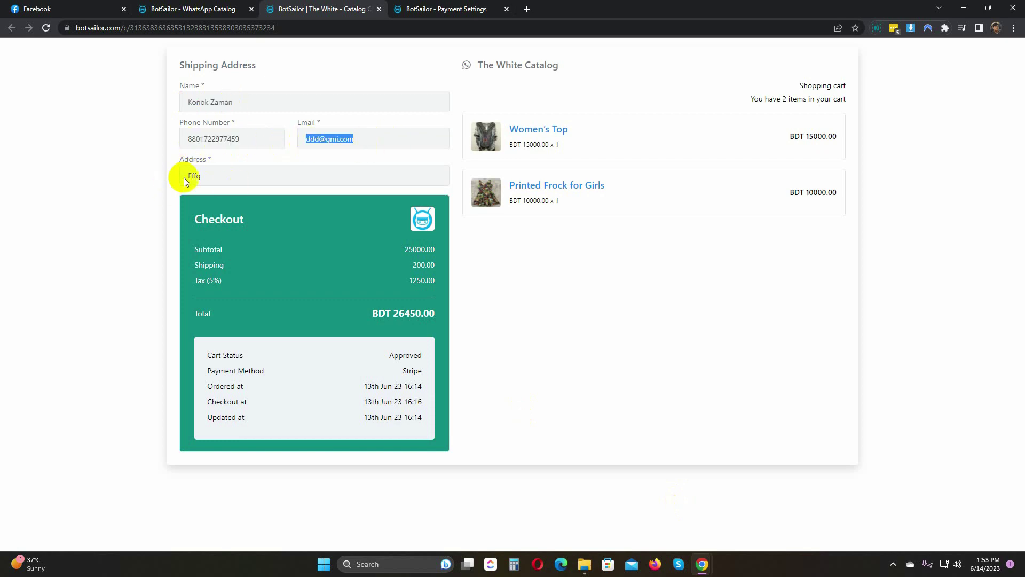
{"action": "key", "text": "Tab"}
{"action": "left_click", "coordinate": [379, 9]}
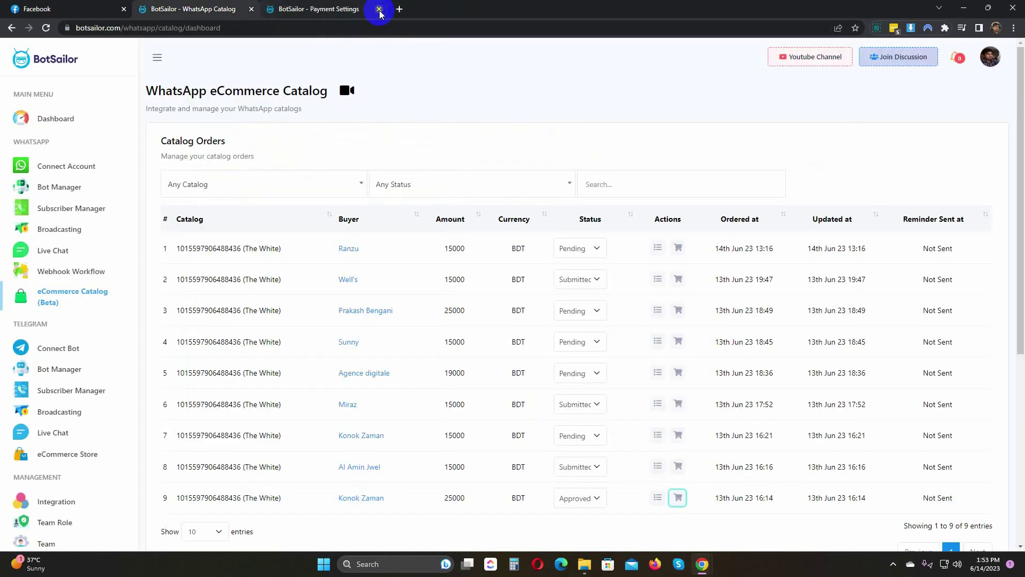
Step: Order Women's Top and Printed Frock for Girls from The White in WhatsApp and open the checkout link
{"action": "left_click", "coordinate": [379, 9]}
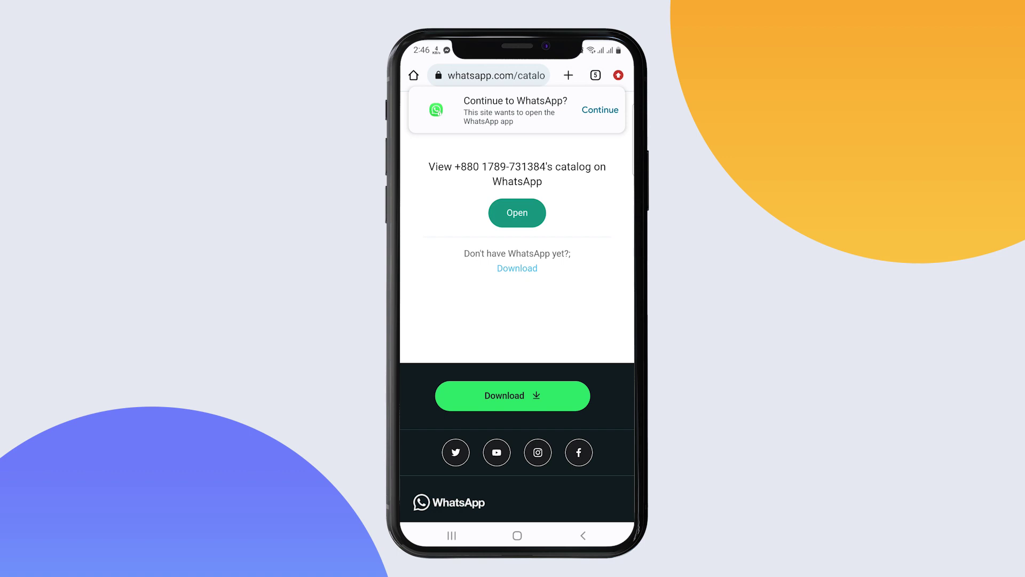
{"action": "left_click", "coordinate": [600, 110]}
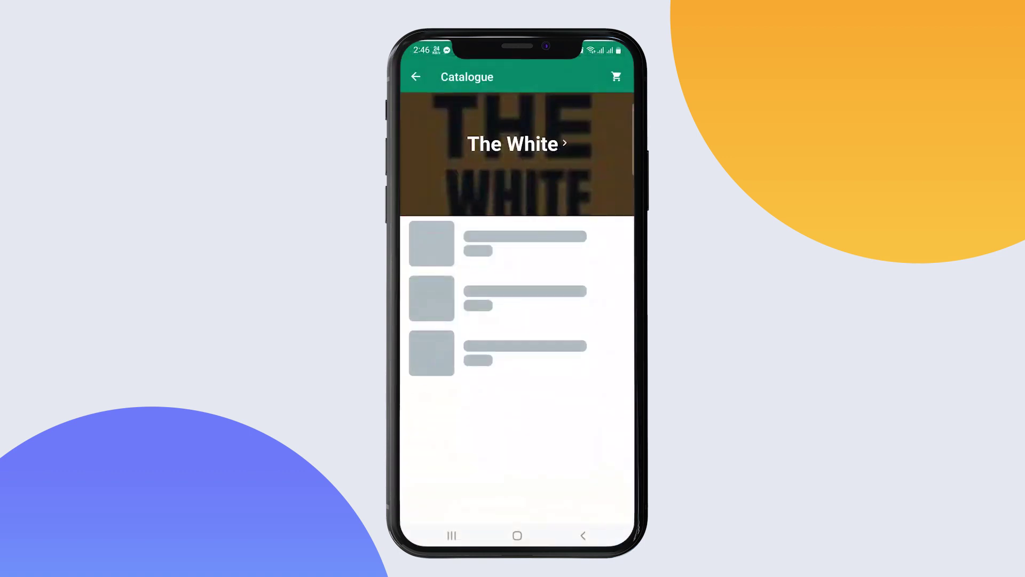
{"action": "left_click", "coordinate": [616, 243]}
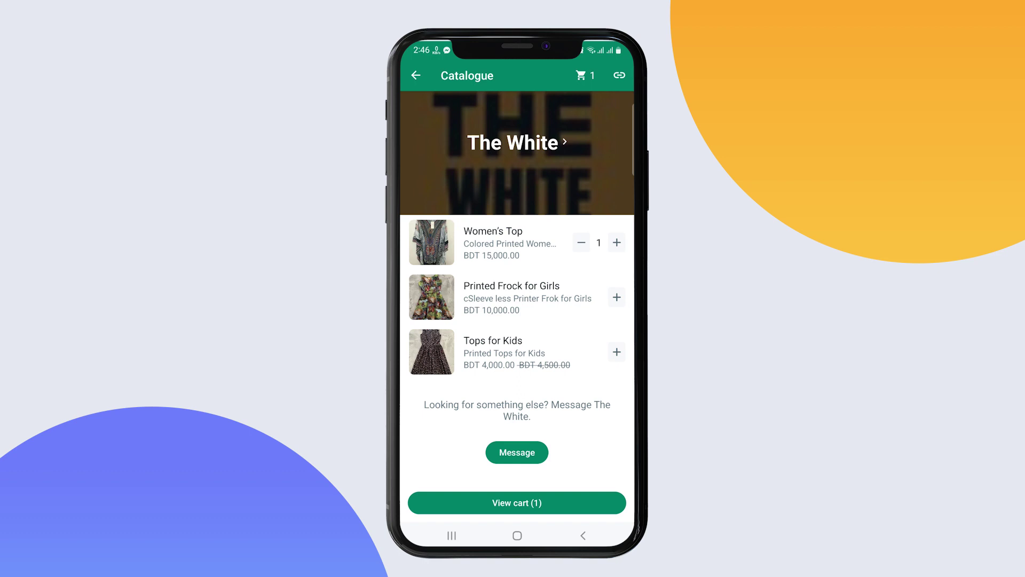
{"action": "left_click", "coordinate": [617, 297]}
{"action": "left_click", "coordinate": [517, 503]}
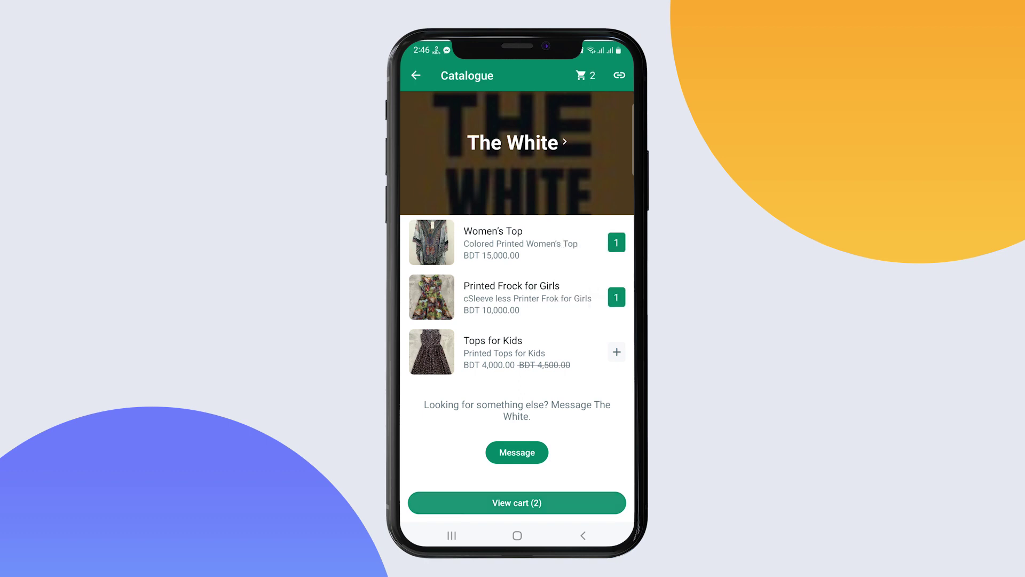
{"action": "left_click", "coordinate": [517, 502]}
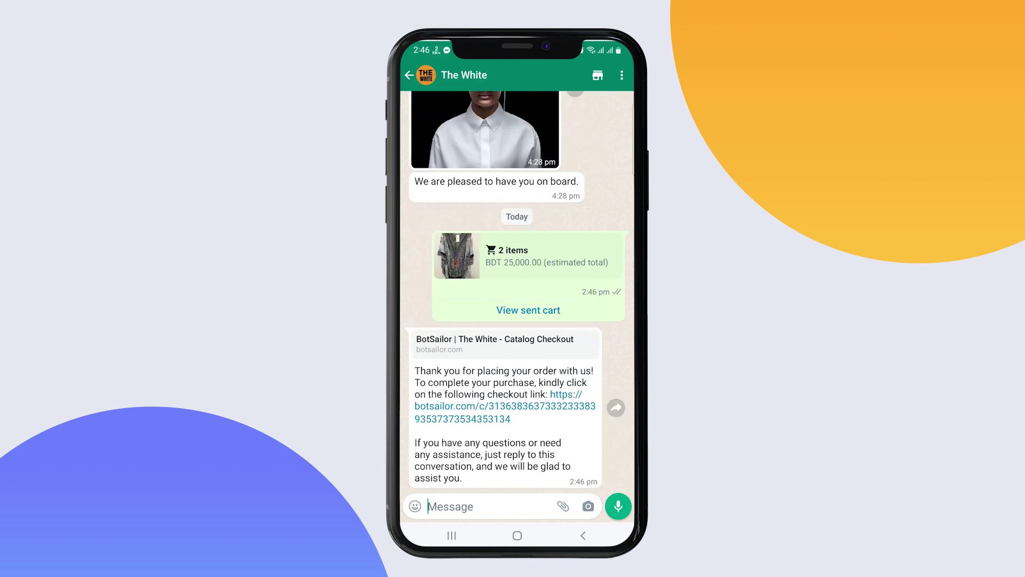
{"action": "left_click", "coordinate": [505, 406]}
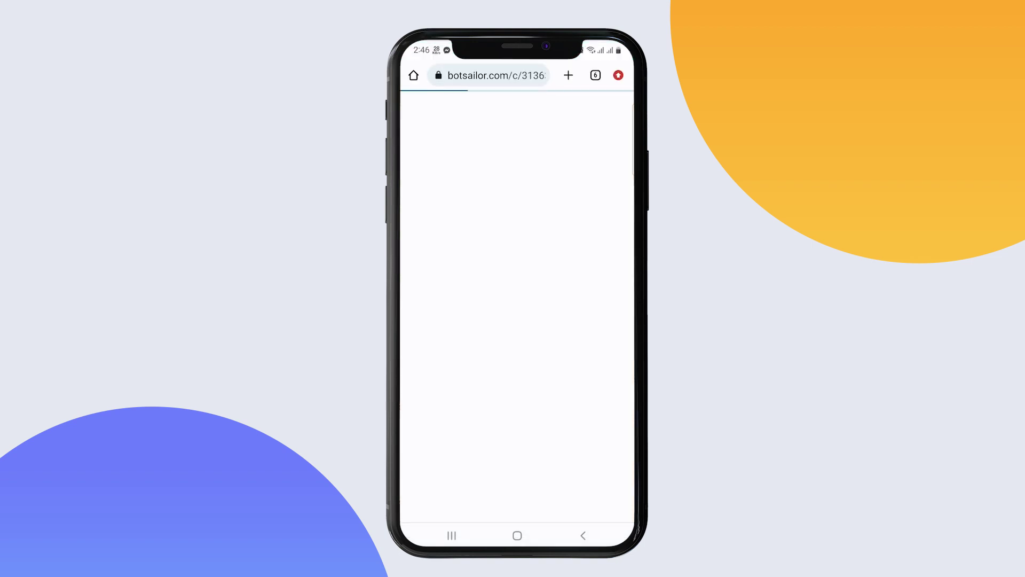
Step: Enter the buyer's e-mail and shipping address on the checkout form
{"action": "left_click", "coordinate": [561, 191]}
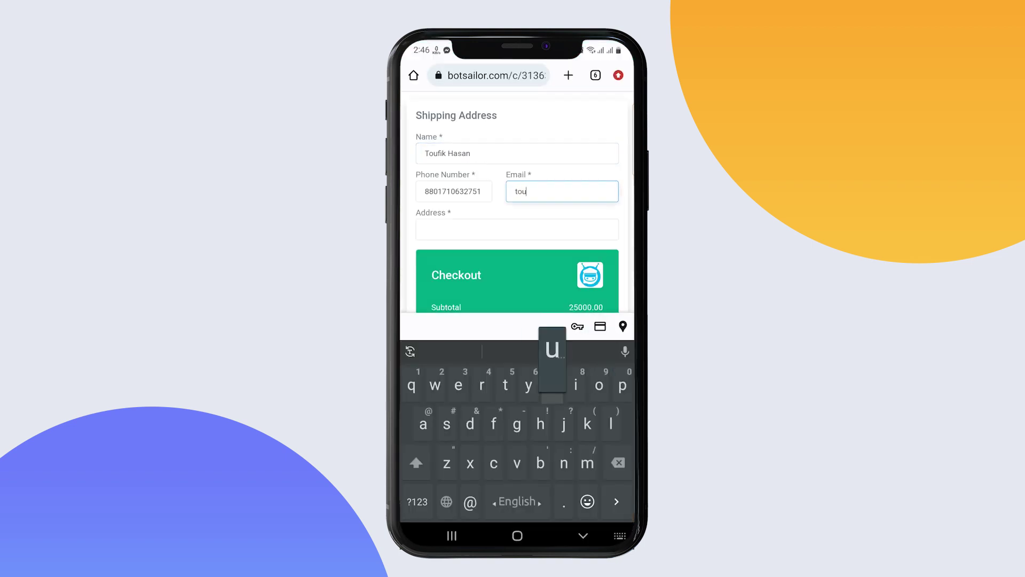
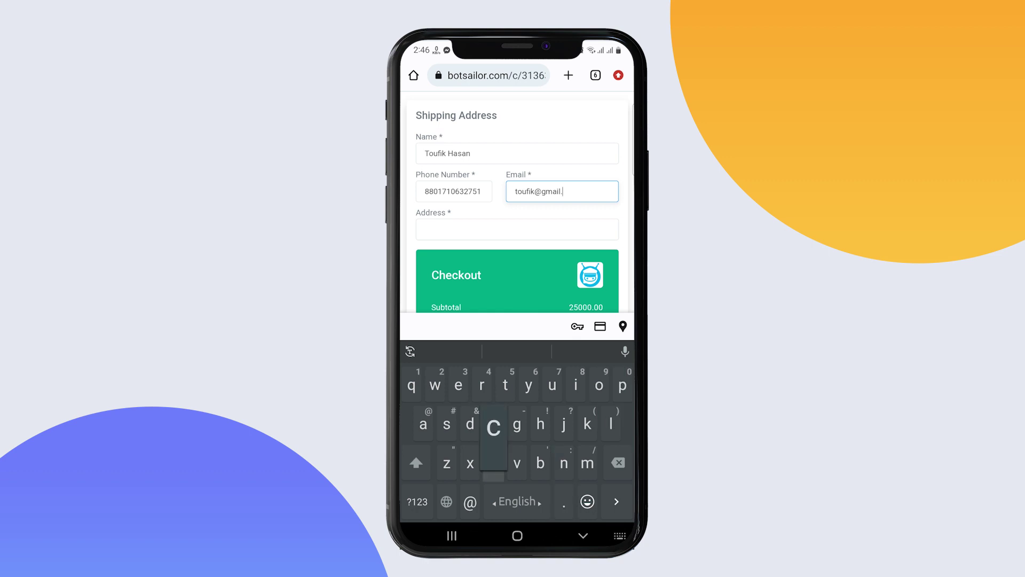
{"action": "left_click", "coordinate": [517, 229]}
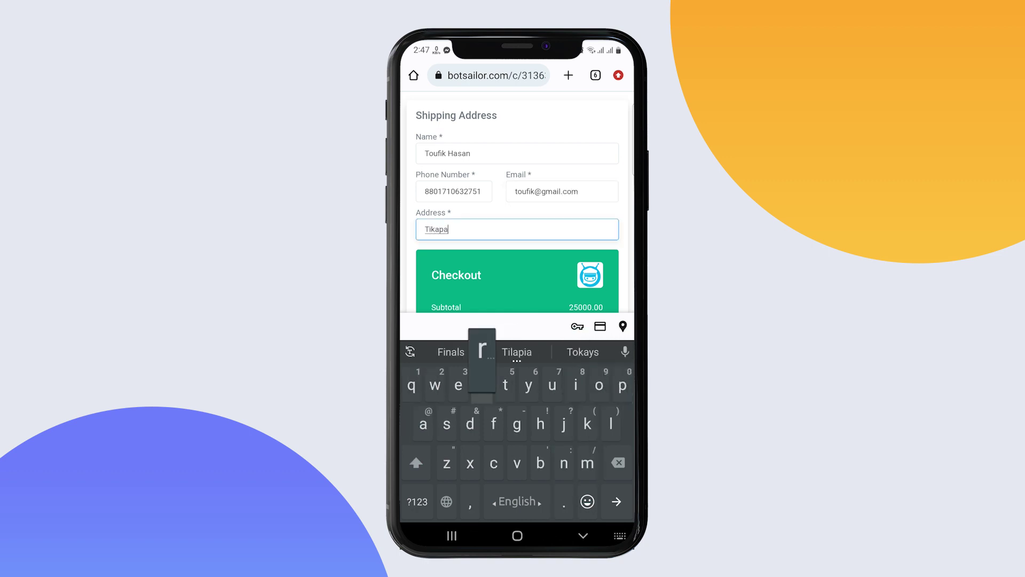
{"action": "scroll", "coordinate": [517, 203], "scroll_direction": "down", "scroll_amount": 5}
{"action": "key", "text": "Escape"}
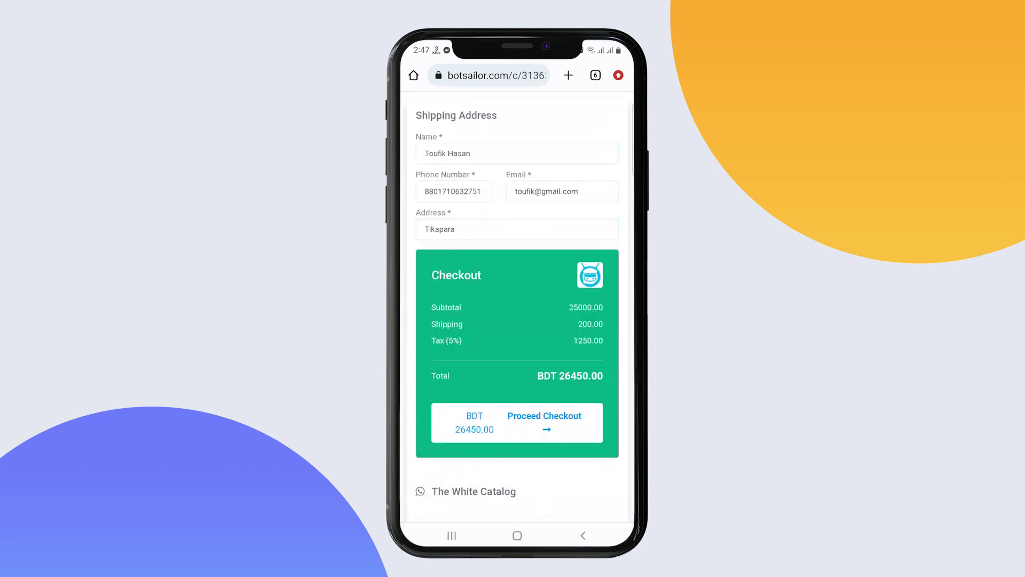
Step: Check out for BDT 26450.00, paying by Cash on Delivery
{"action": "left_click", "coordinate": [544, 422]}
{"action": "left_click", "coordinate": [516, 287]}
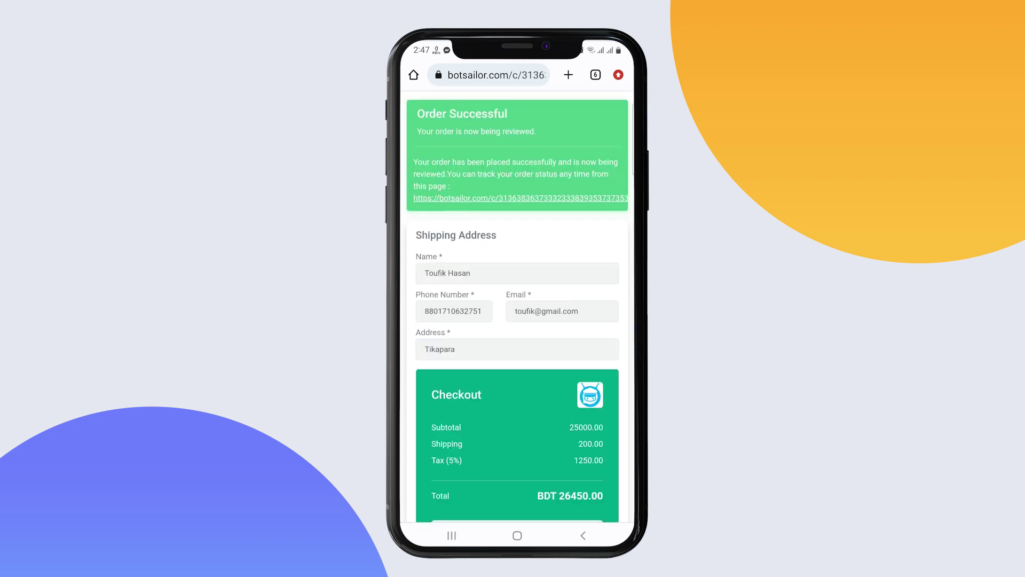
{"action": "scroll", "coordinate": [516, 307], "scroll_direction": "down", "scroll_amount": 6}
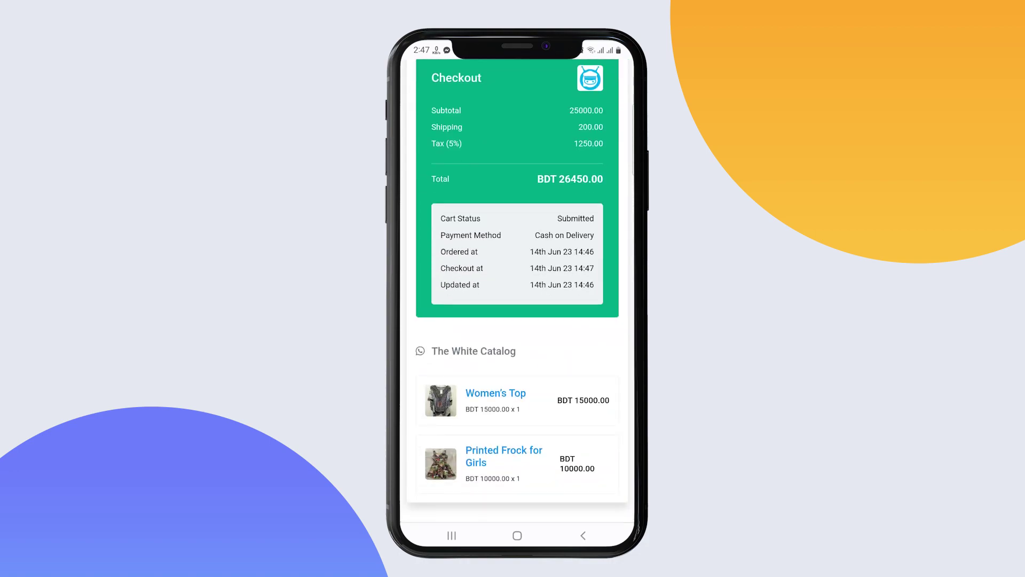